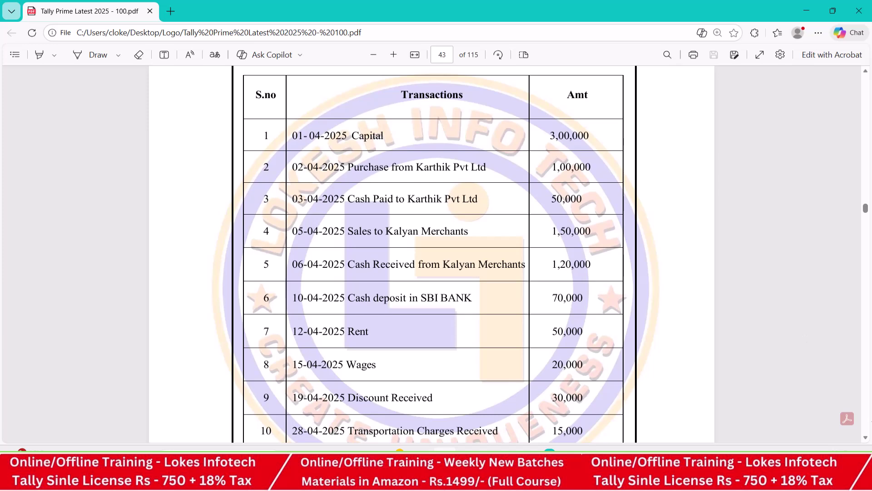
Step: Review the ten Problem-1 transactions in the PDF and check the TALLY BATCH 85 meeting participants in Teams
click(866, 438)
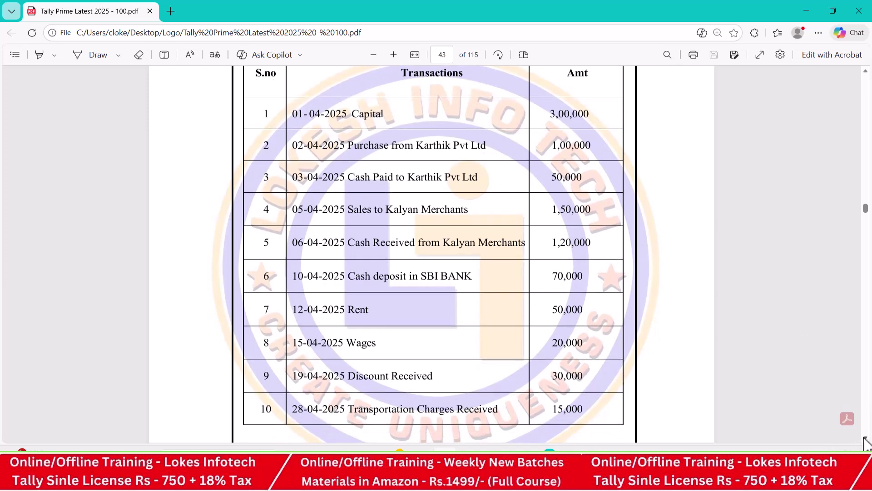
click(865, 438)
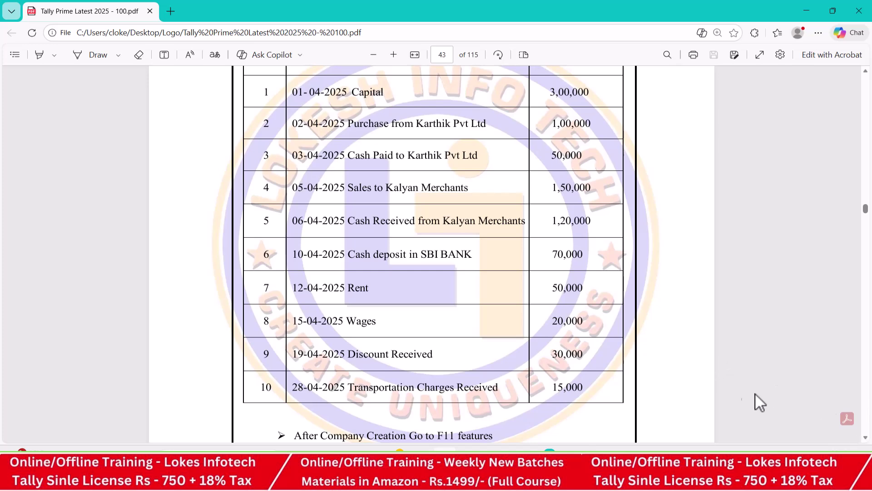
key(alt+Tab)
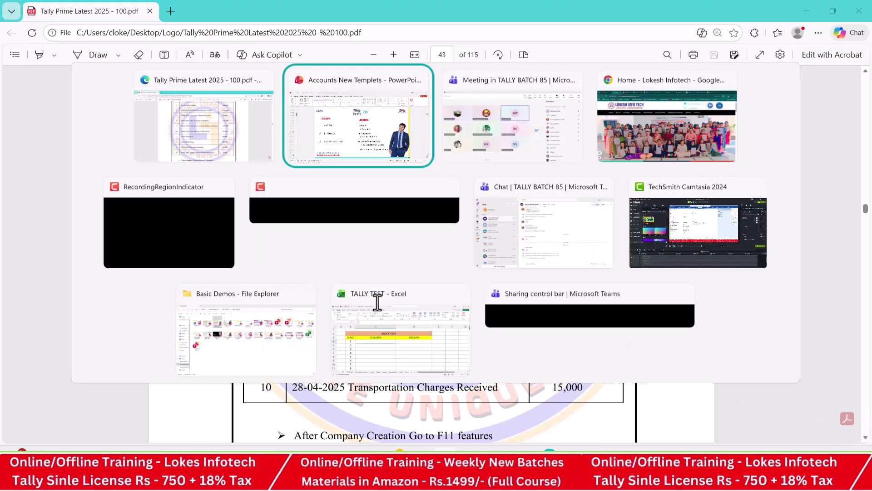
key(alt+Tab)
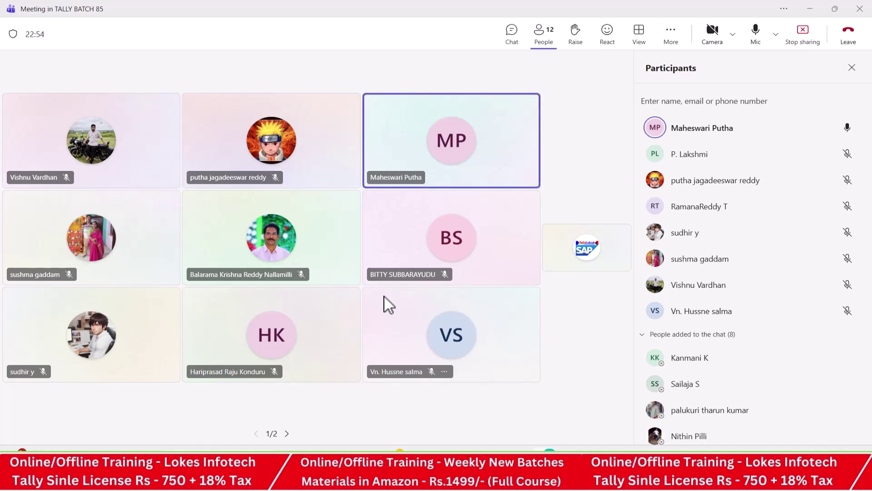
key(alt+Tab)
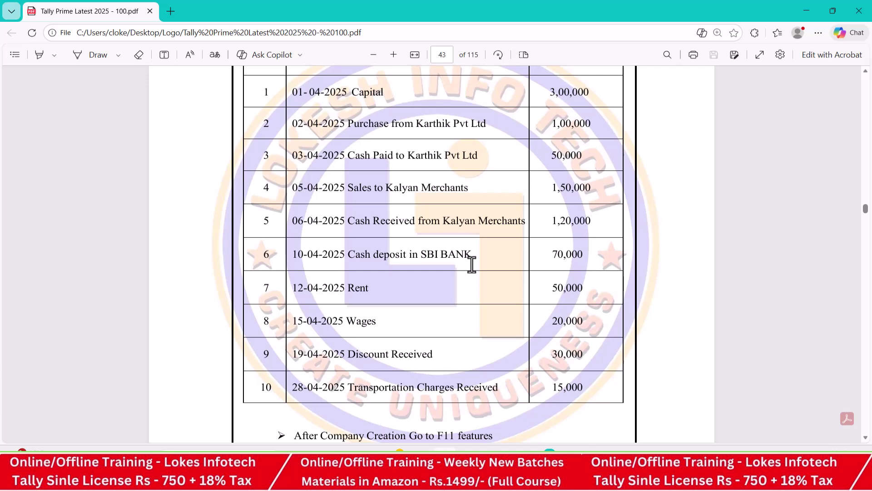
key(alt+Tab)
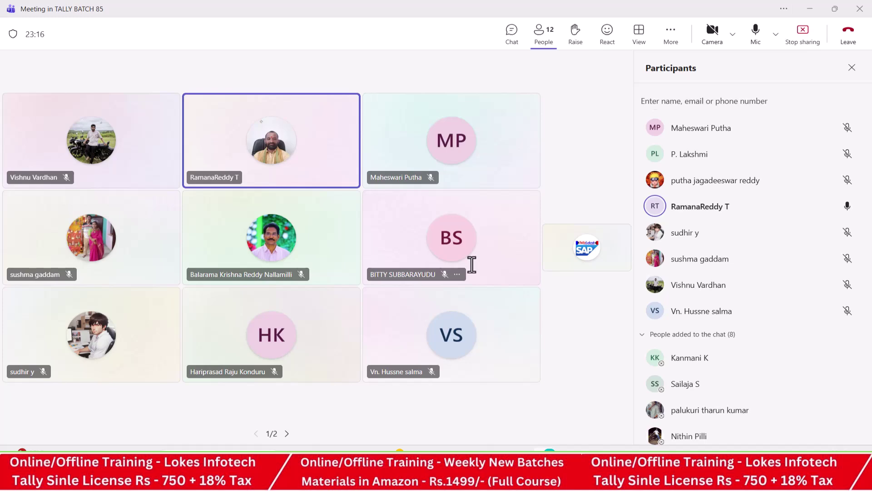
key(alt+Tab)
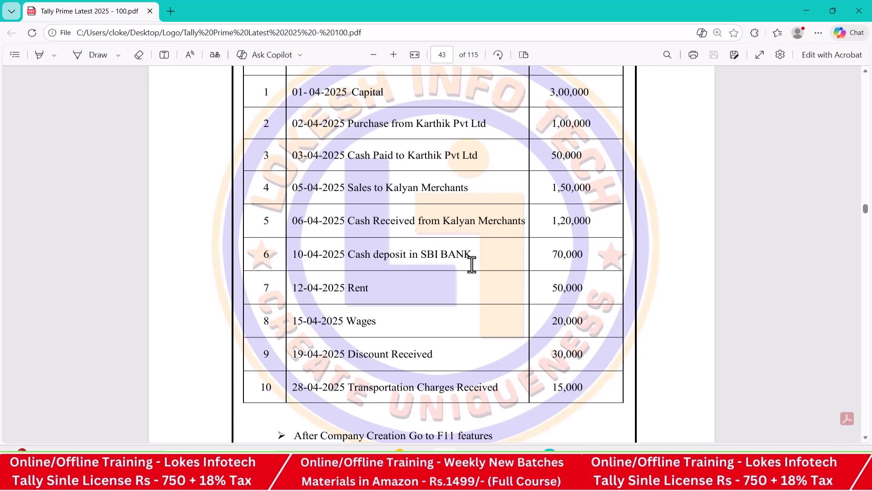
Step: Switch to the TALLY TEST workbook in Excel and enter ledger CAPITAL with group CAPITAL at serial number 1
key(alt+Tab)
key(alt+Tab)
key(alt+Tab)
key(alt+Tab)
key(alt+Tab)
key(alt+Tab)
key(alt+Tab)
key(alt+Tab)
key(alt+Tab)
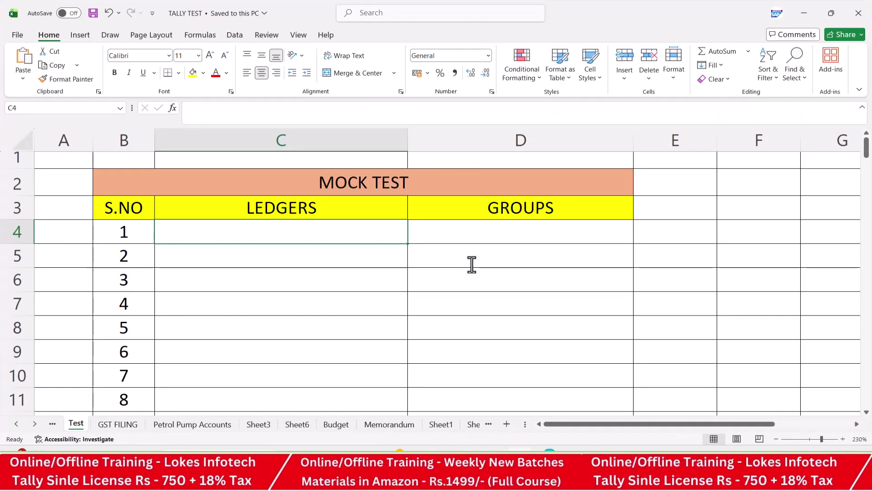
text(CAPITAL)
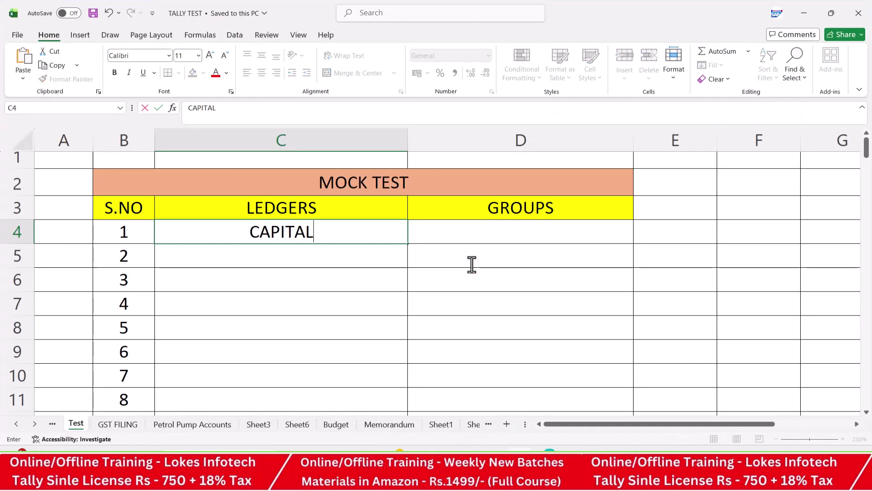
key(Tab)
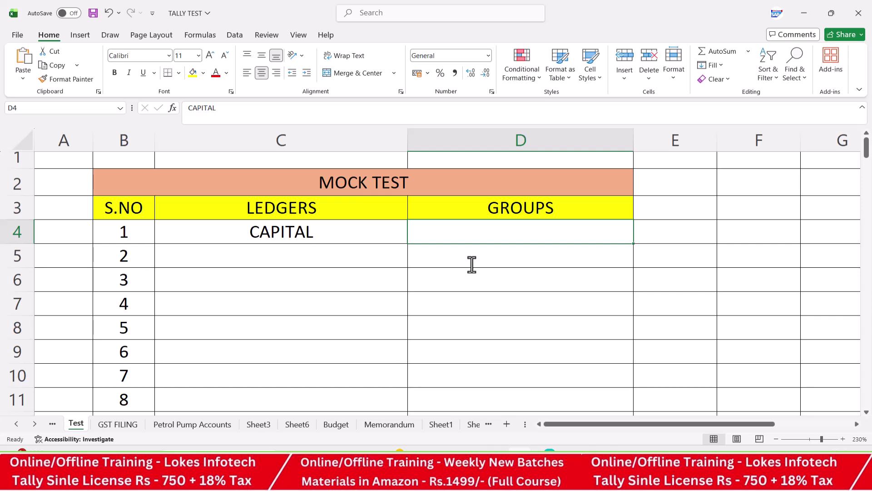
text(CAPITAL)
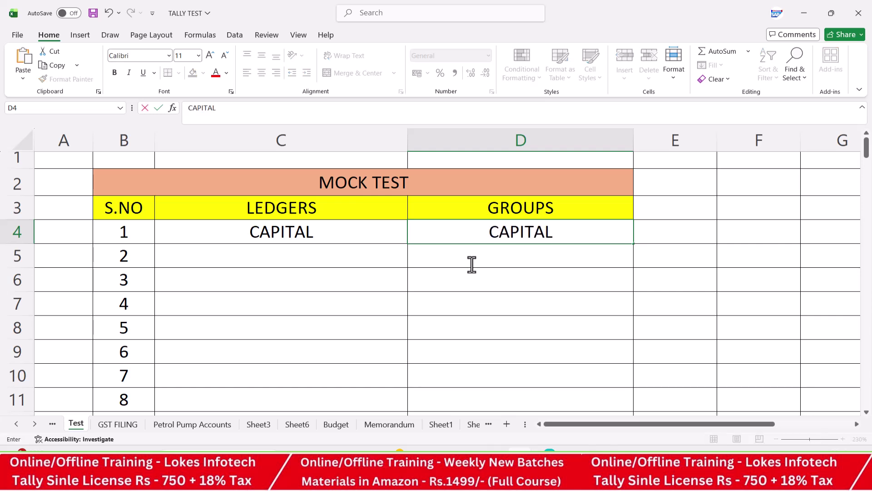
key(Return)
Step: Consult the second transaction in the enlarged PDF and enter ledger PURCHASE with group PURCHASE at serial number 2 in Excel
key(alt+Tab)
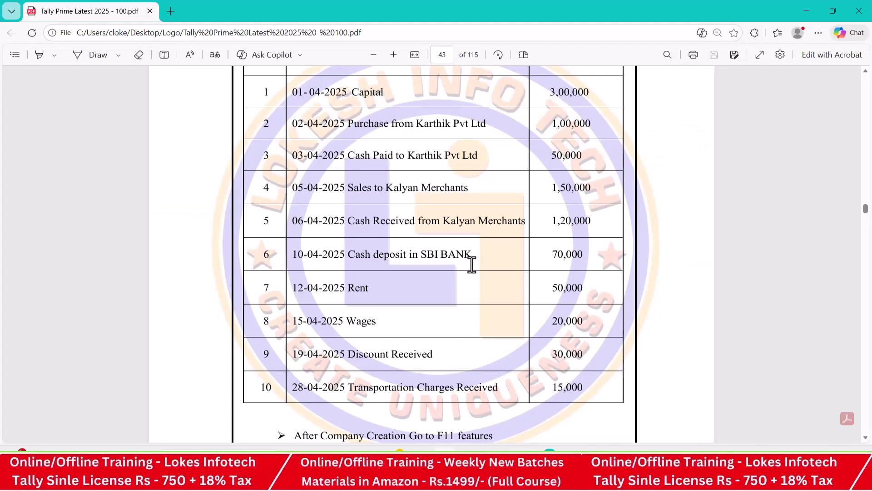
scroll(440, 240, up, 3)
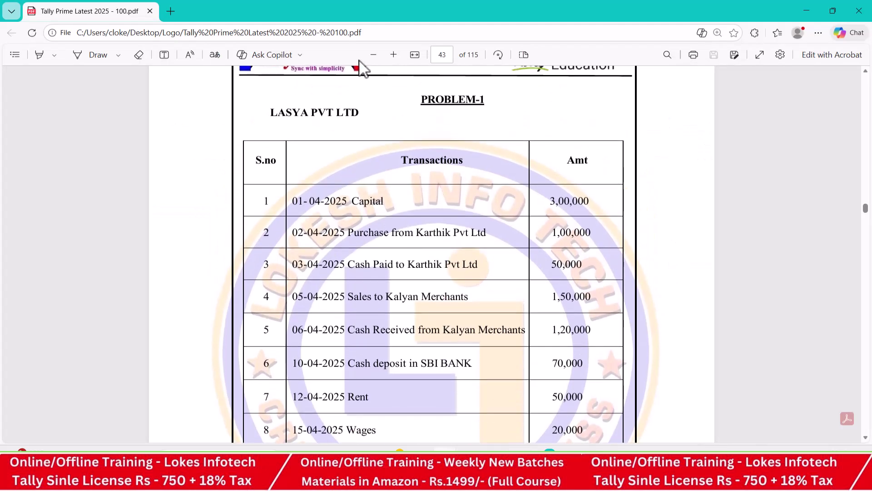
click(394, 55)
click(393, 55)
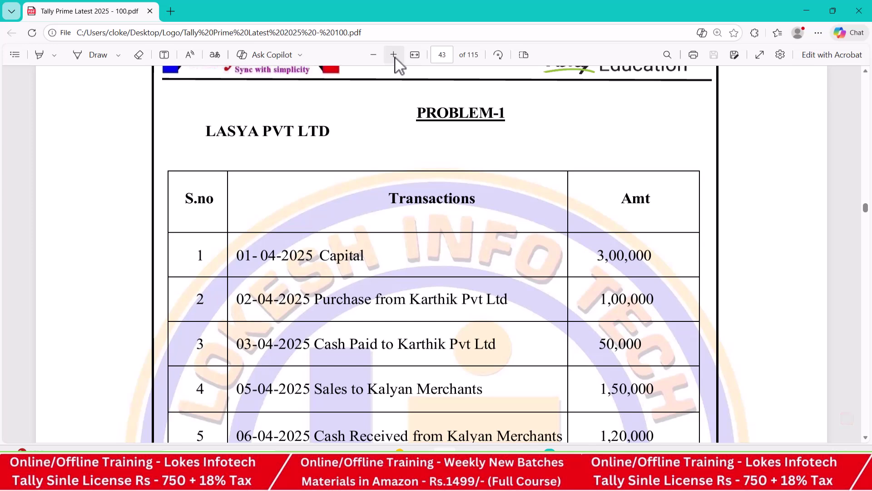
scroll(444, 170, down, 2)
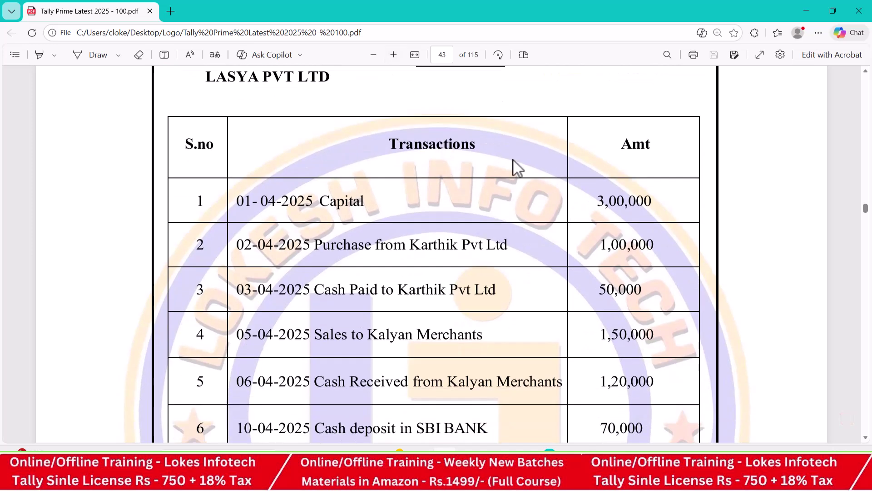
key(alt+Tab)
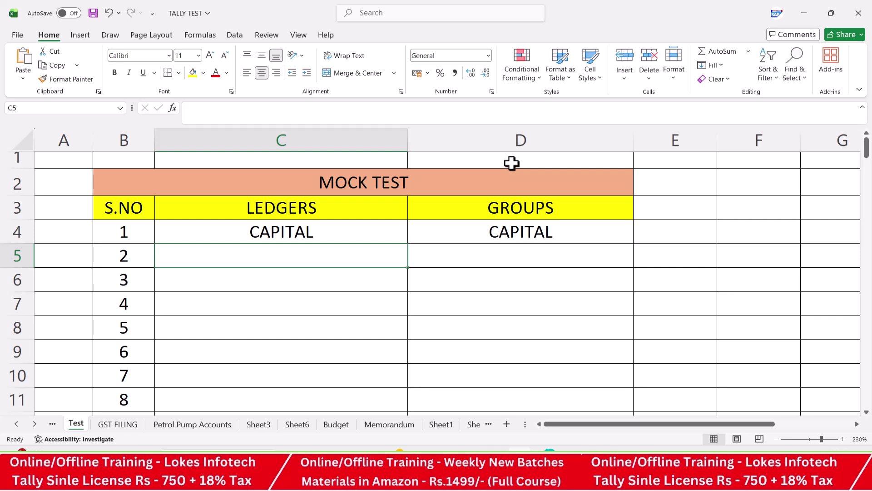
text(PURCHASE)
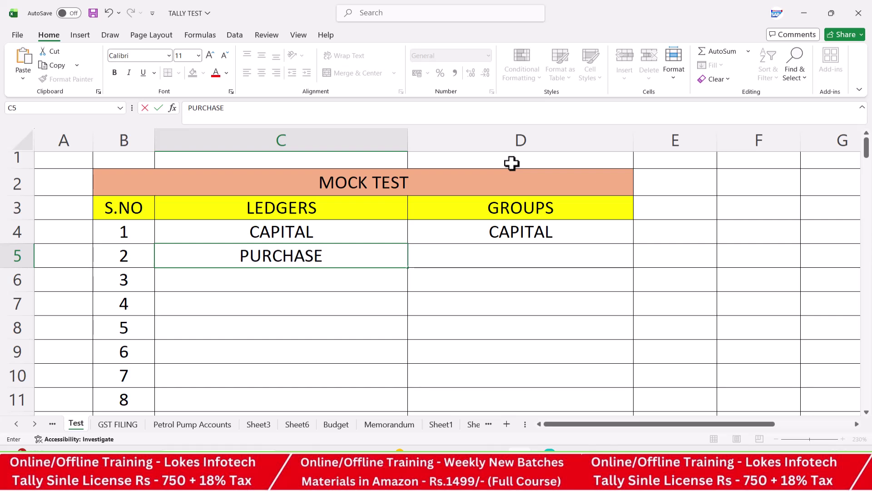
key(Tab)
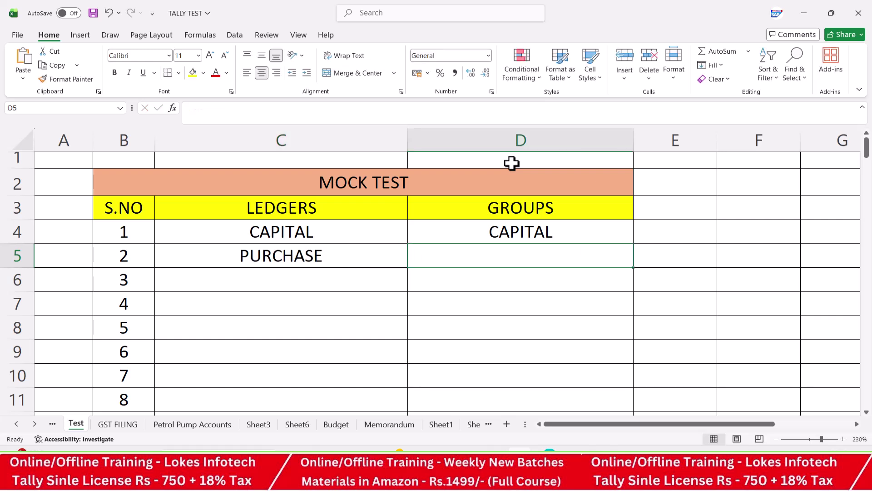
text(PURCHASE)
key(Return)
Step: Enter ledger KARTHIK PVT LTD with group SUNDRY CREDITORS at serial number 3 of the mock test table
text(KARTHIK PVT LTD)
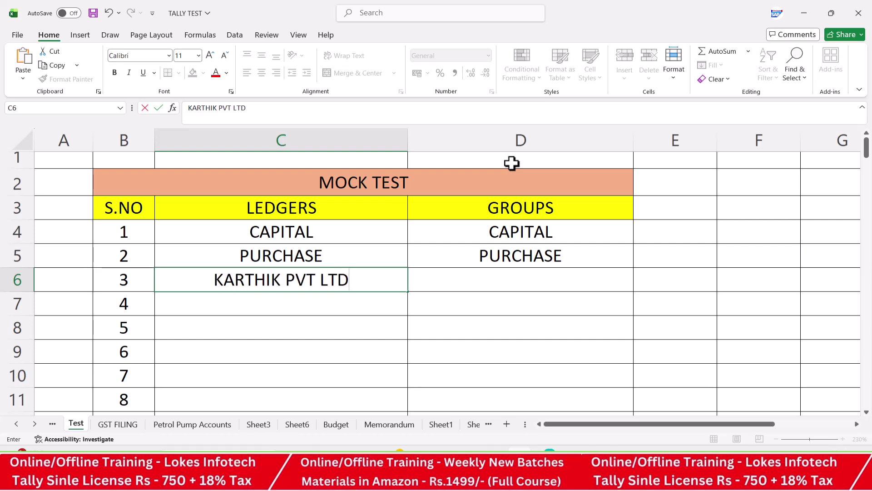
key(Tab)
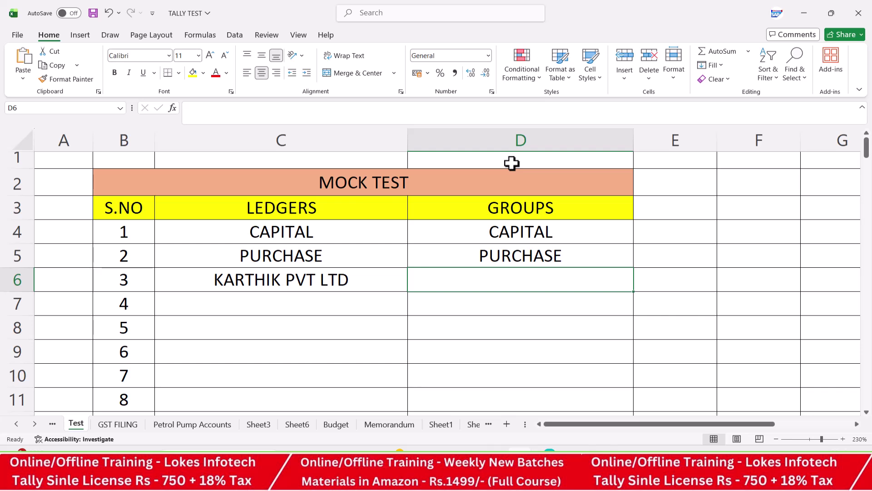
text(SUNDRY C)
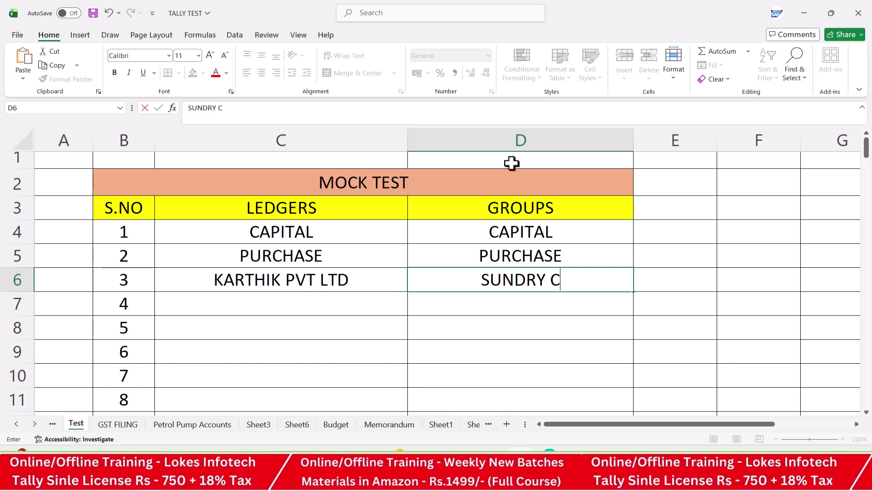
text(REDITORS)
key(Return)
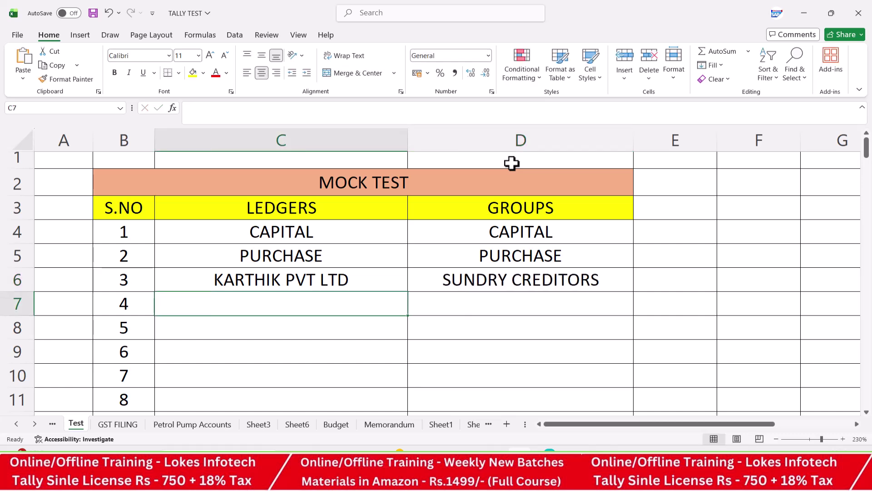
Step: Consult the third and fourth transactions in the PDF and enter ledger SALES with group SALES at serial number 4 in Excel
key(alt+Tab)
scroll(513, 171, down, 1)
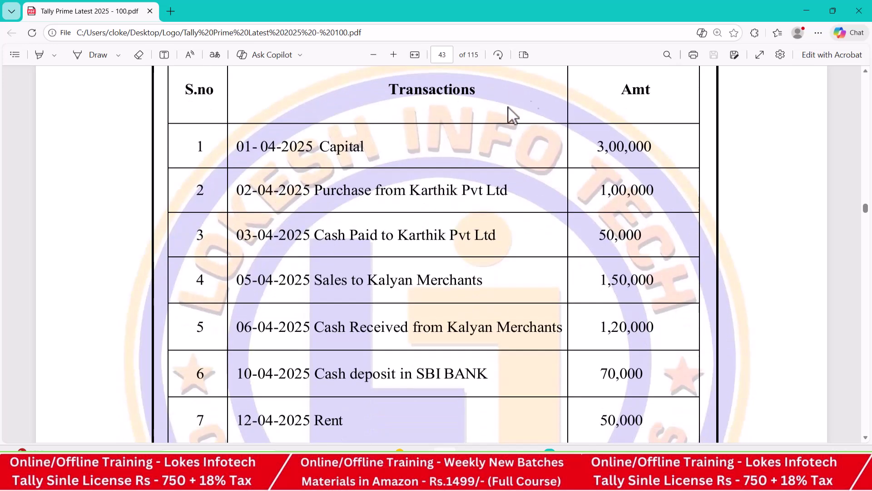
scroll(389, 191, down, 1)
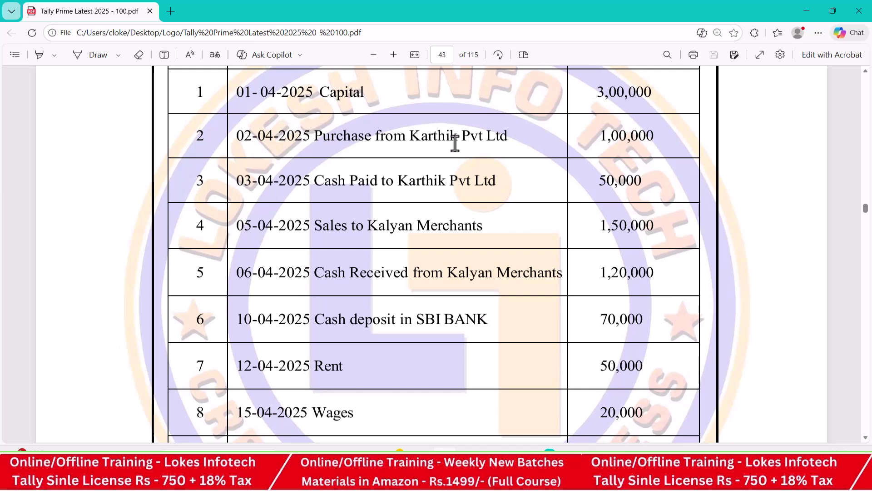
scroll(444, 180, down, 1)
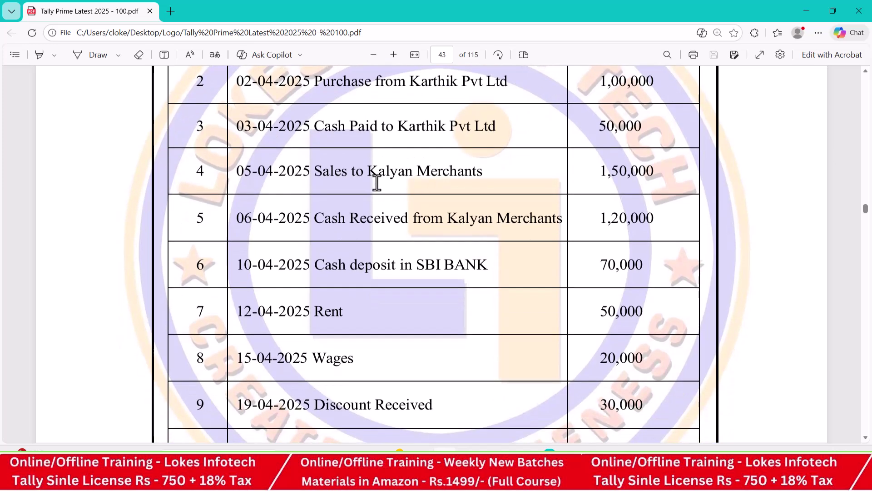
key(alt+Tab)
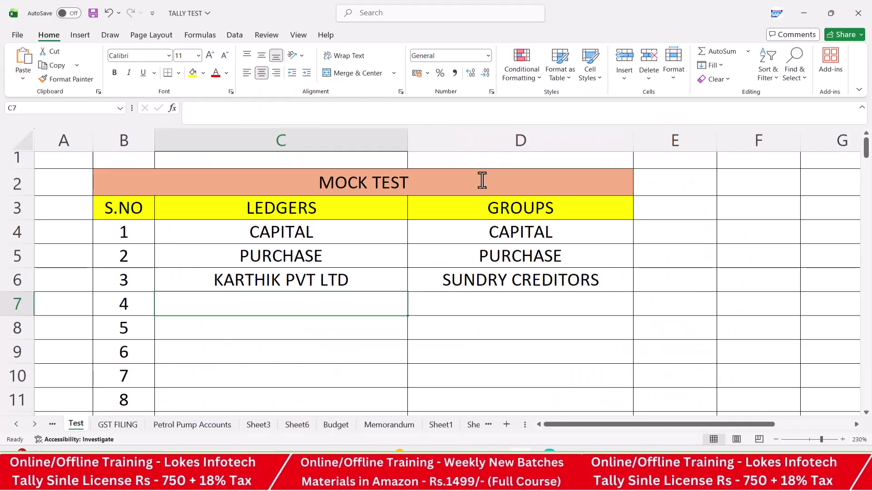
text(SALES)
key(Tab)
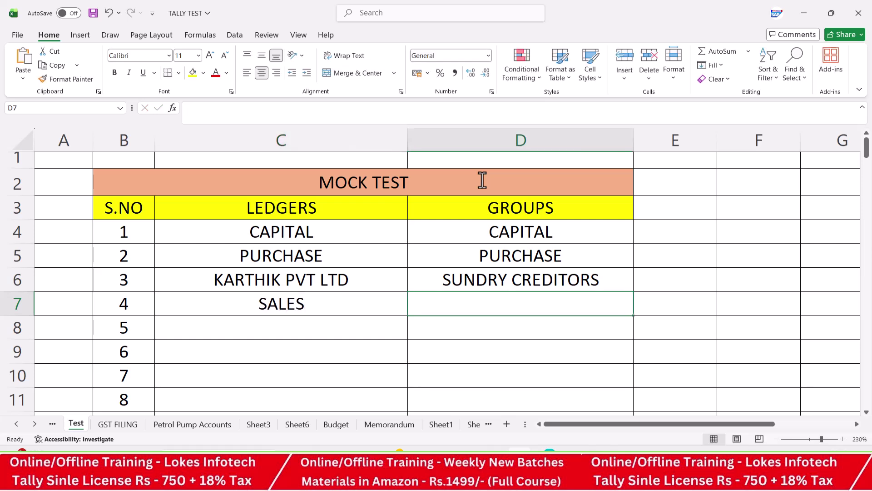
text(SALES)
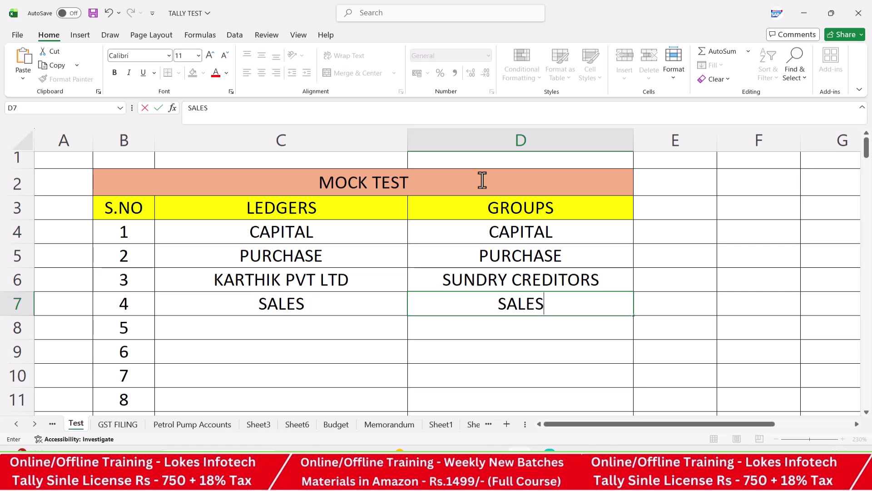
key(Return)
Step: Enter ledger KALYAN MERCHANTS with group SUNDRY DEBITORS at serial number 5, checking the party name against the PDF
text(KALYAN)
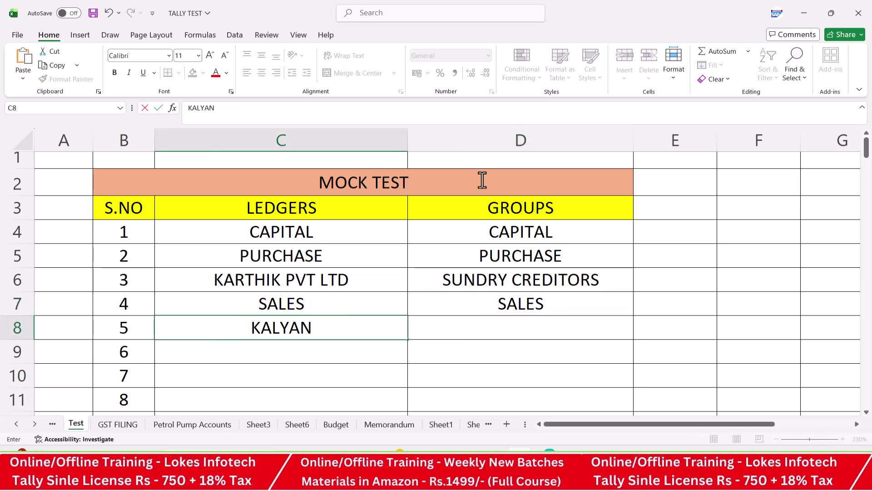
key(alt+Tab)
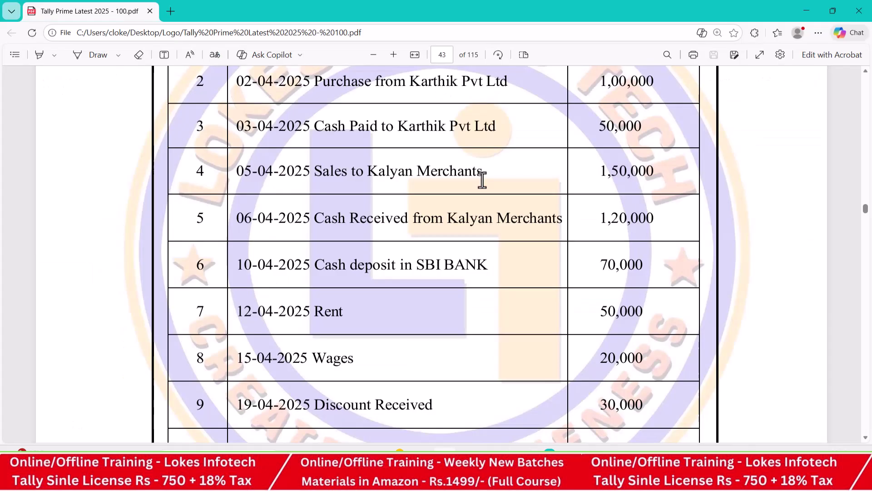
key(alt+Tab)
text(ME)
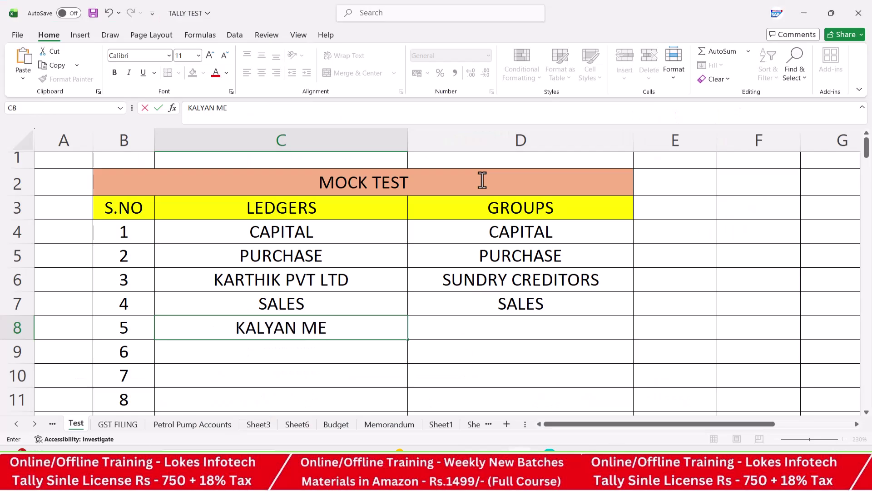
text(RCHANTS)
key(Tab)
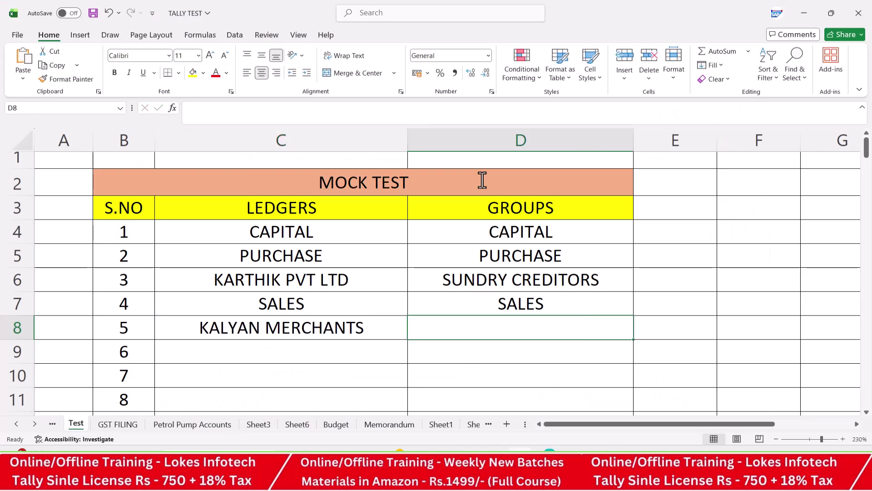
text(SUNDRY DE)
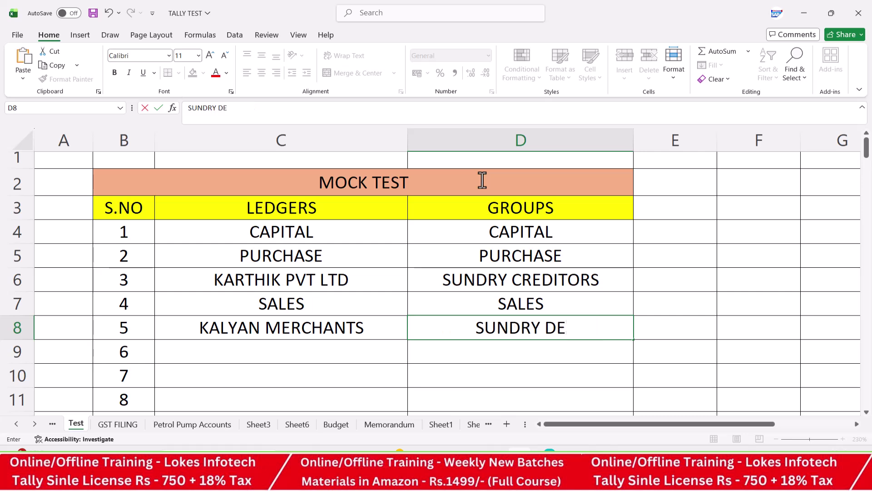
text(BITORS)
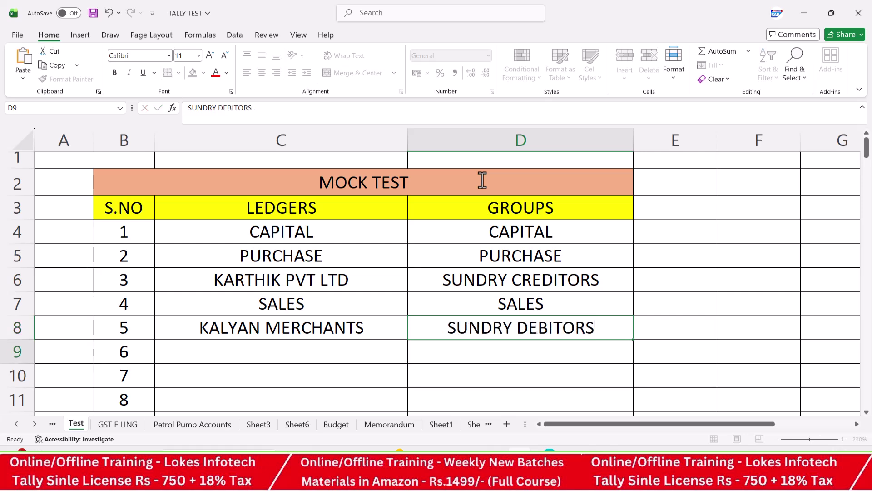
key(Return)
Step: Consult the sixth transaction in the PDF and enter ledger SBI BANK with group BANK at serial number 6 in Excel
key(alt+Tab)
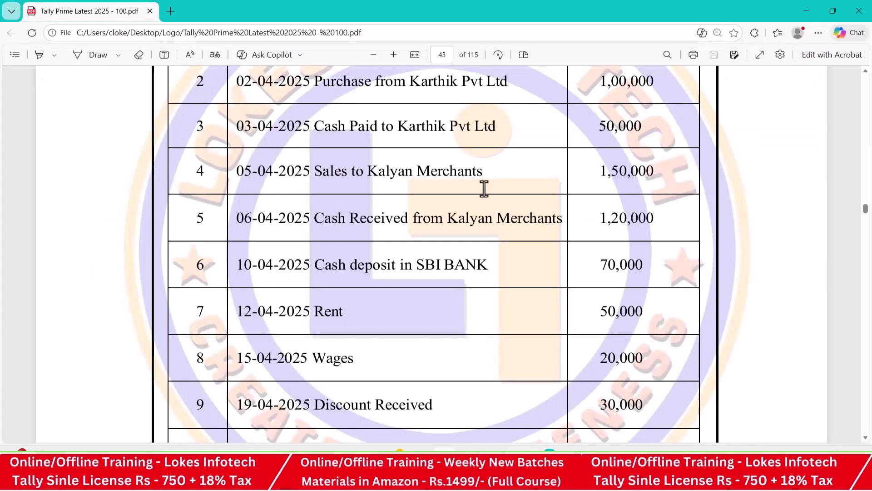
scroll(484, 189, down, 1)
scroll(485, 189, down, 1)
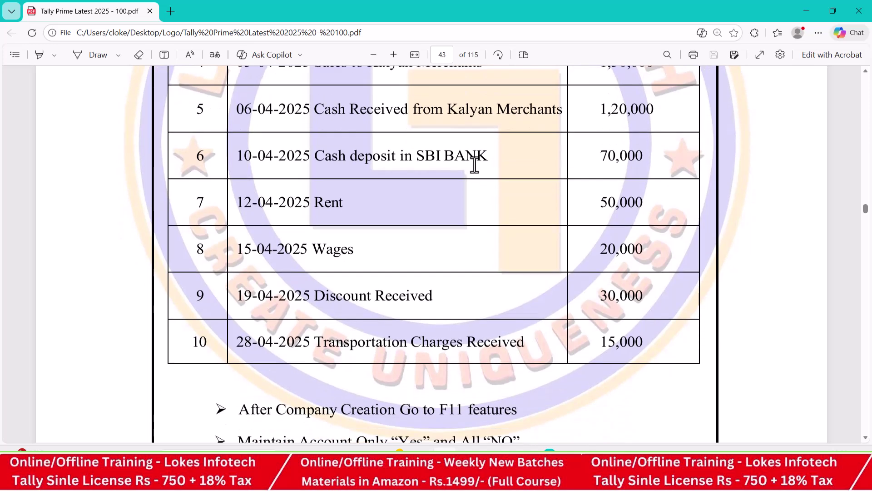
key(alt+Tab)
text(SBI BANK)
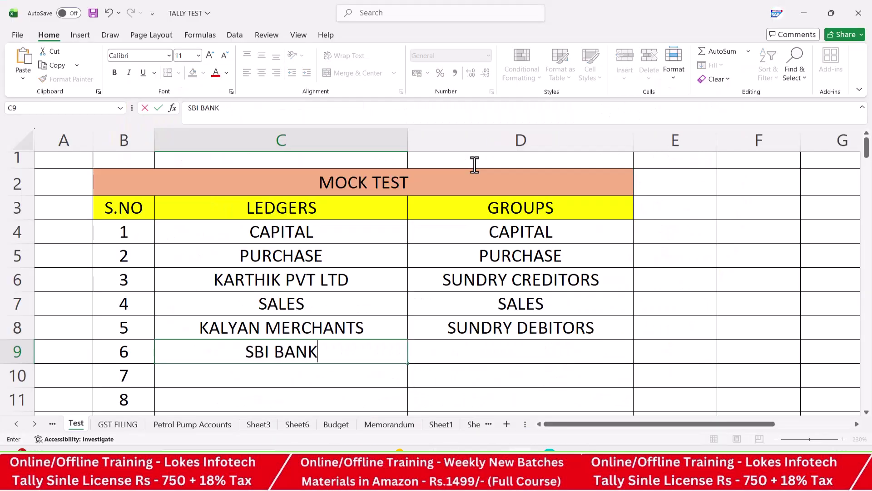
key(Tab)
text(BANK)
key(Return)
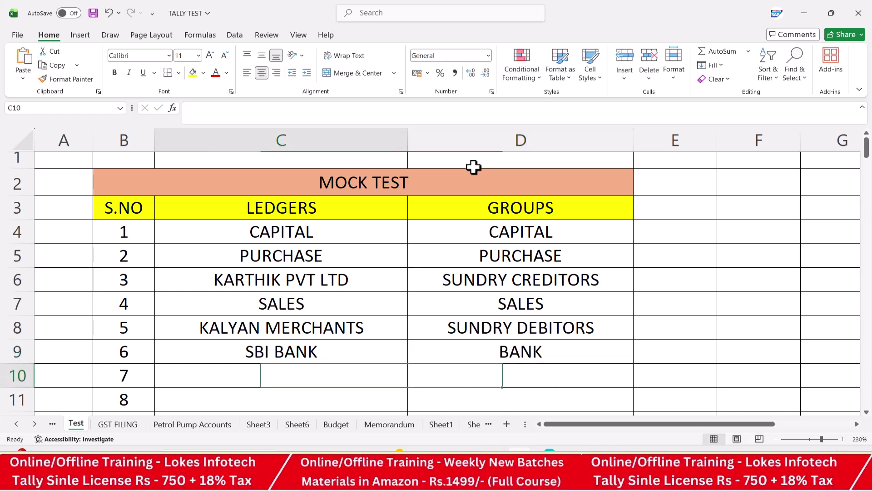
Step: Check the seventh transaction in the PDF and enter ledger RENT with group INDIRECT EXP at serial number 7 in Excel
scroll(473, 167, down, 2)
key(alt+Tab)
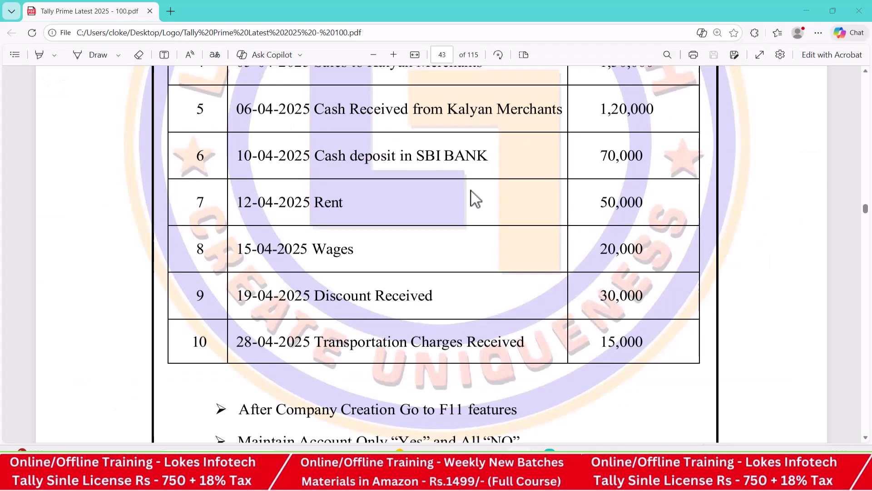
key(alt+Tab)
text(RENT)
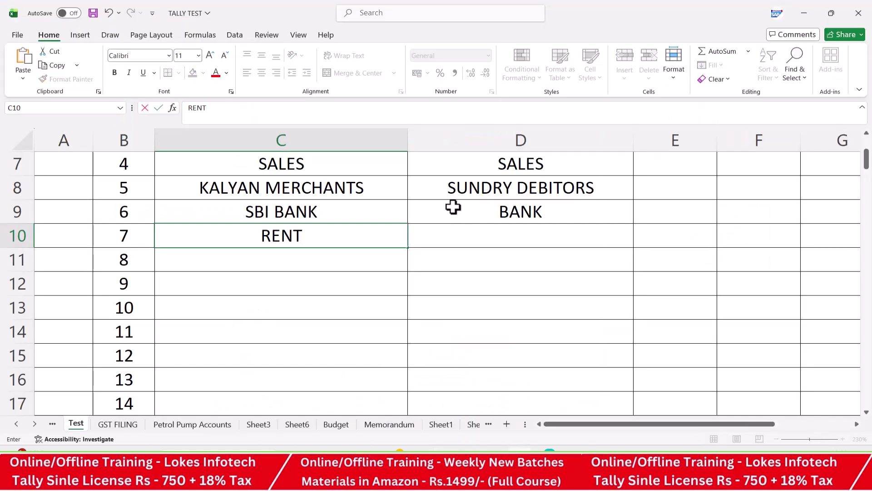
key(Tab)
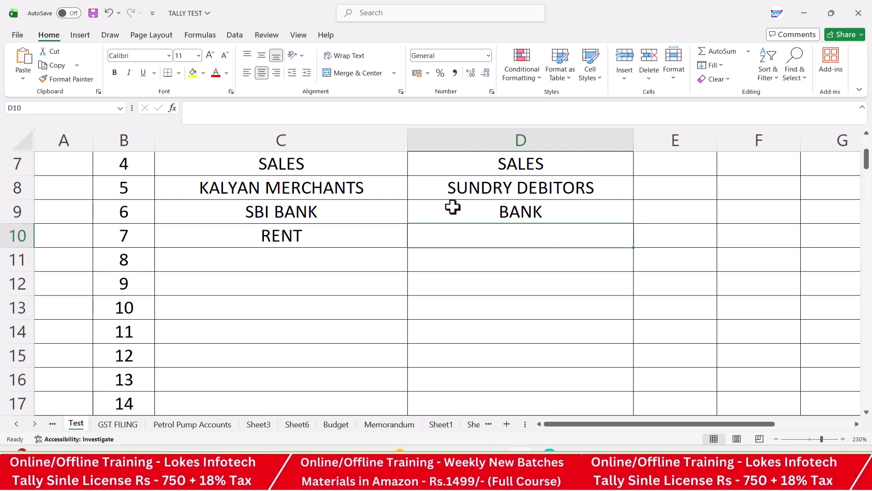
text(IN)
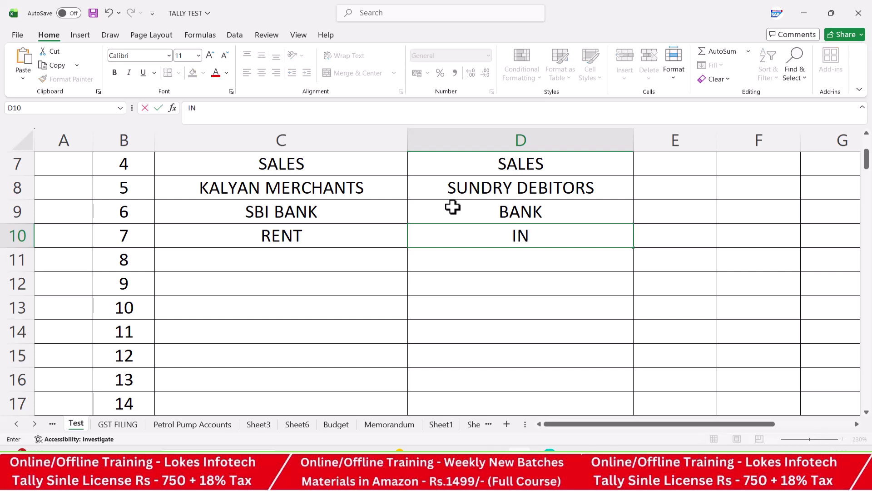
text(DIRECT EXP)
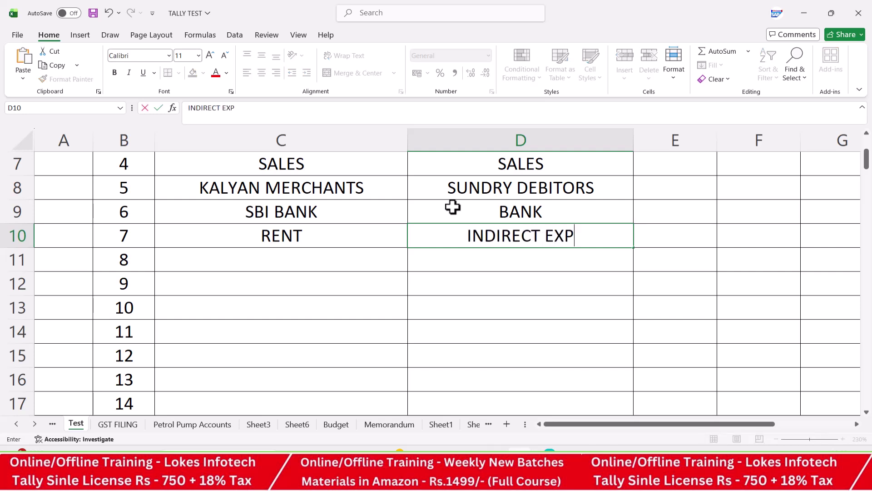
key(Return)
Step: Enter ledger WAGES with group DIRECT EXP at serial number 8 of the mock test table
text(WAGES)
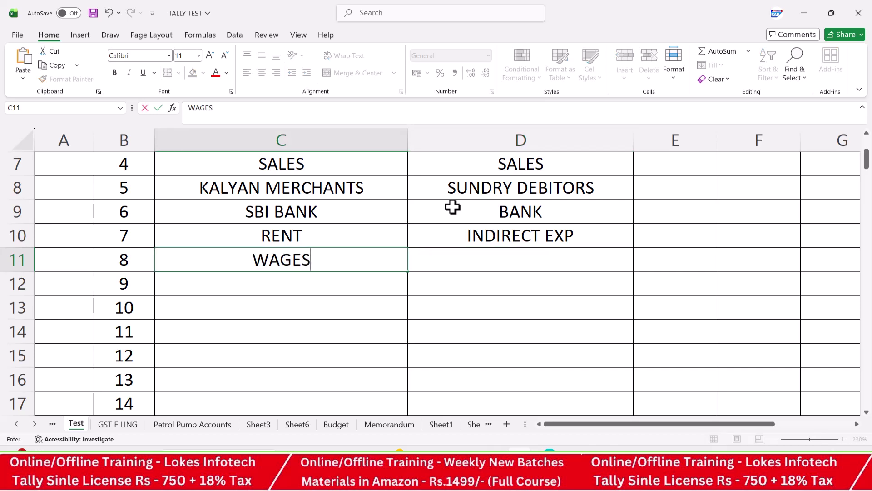
key(Tab)
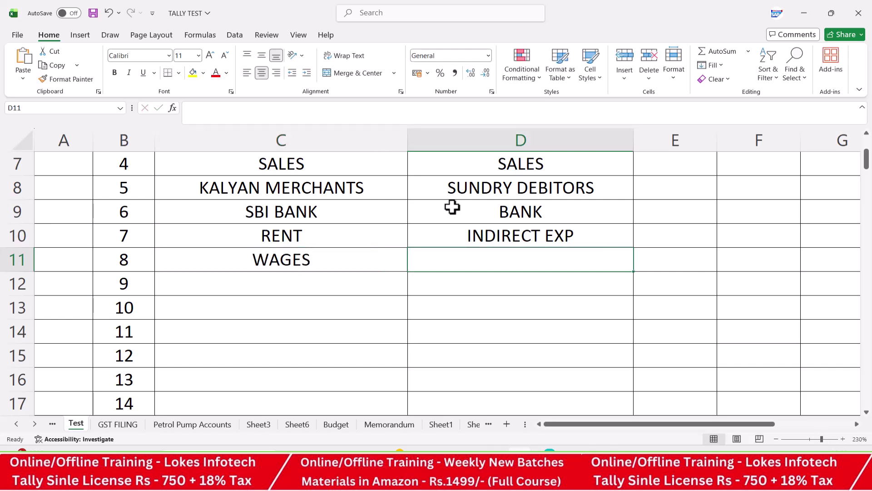
text(DIRECT EXP)
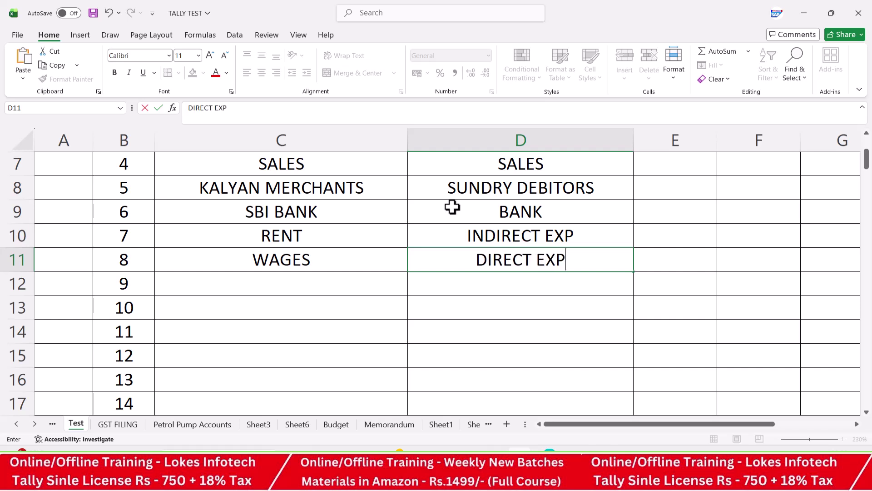
key(Return)
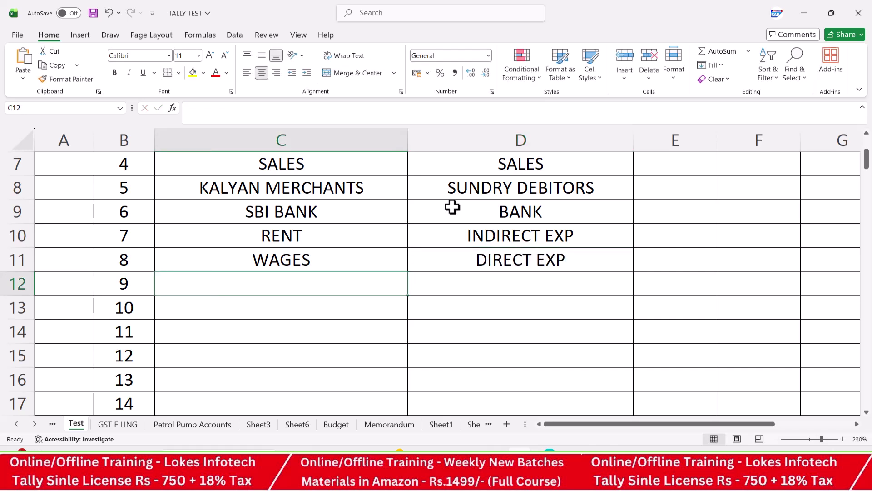
Step: Enter ledger DISCOUNT RECEIVED with group INDIRECT INCOMES at serial number 9 of the mock test table
text(DISCOUNT)
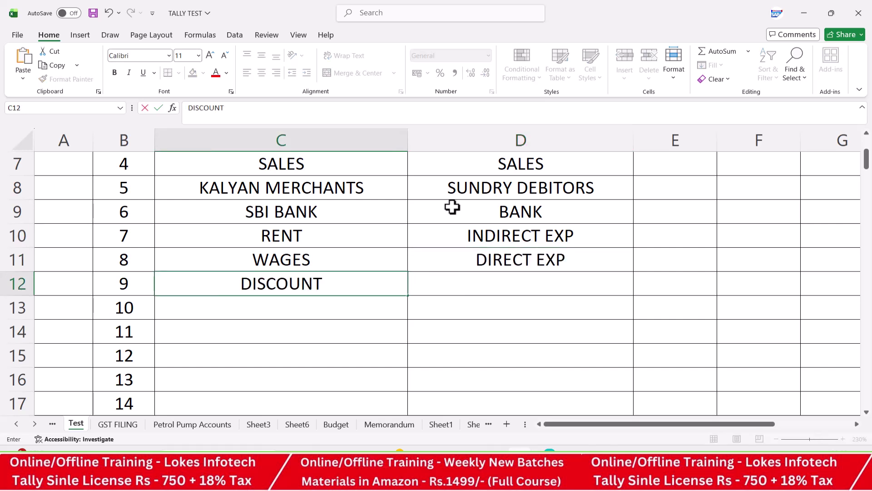
text( RECEIVED)
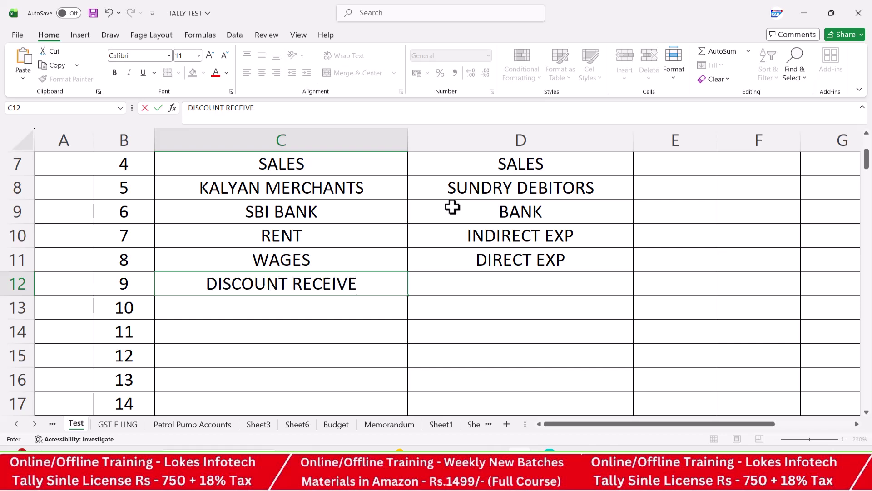
key(Tab)
text(INDRI)
key(BackSpace)
key(BackSpace)
text(IECT)
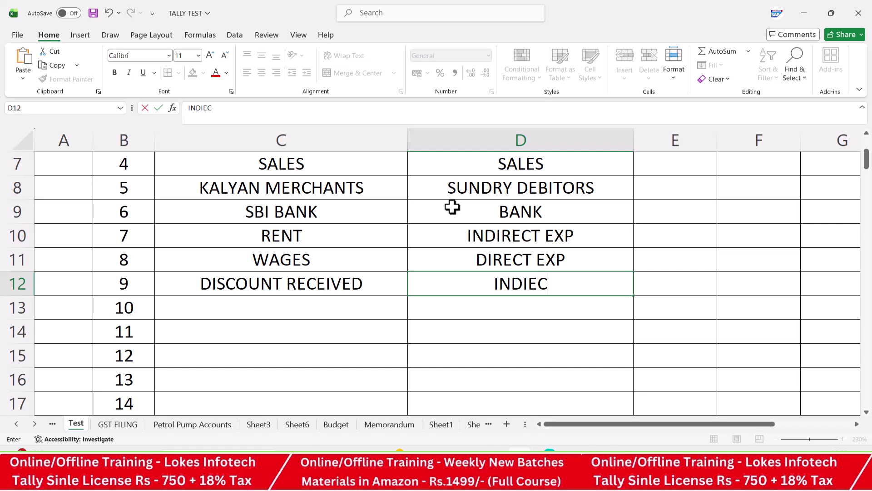
key(BackSpace)
key(BackSpace)
key(BackSpace)
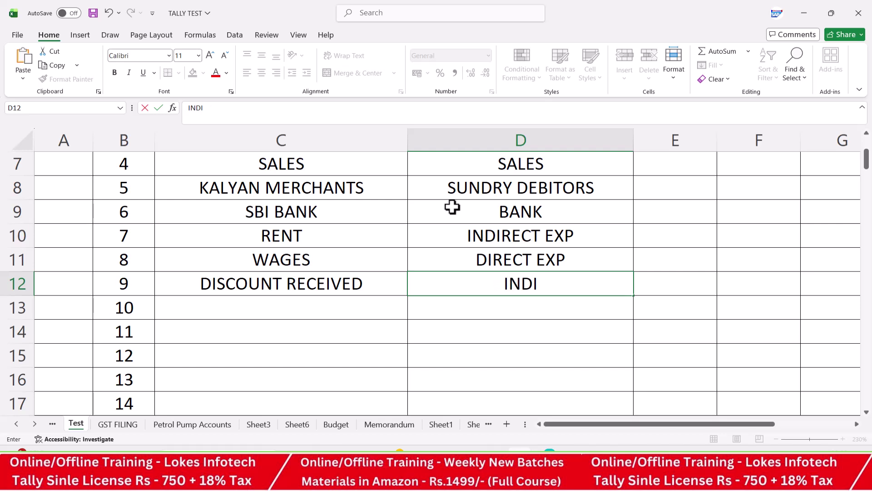
text(RECT INCOMES)
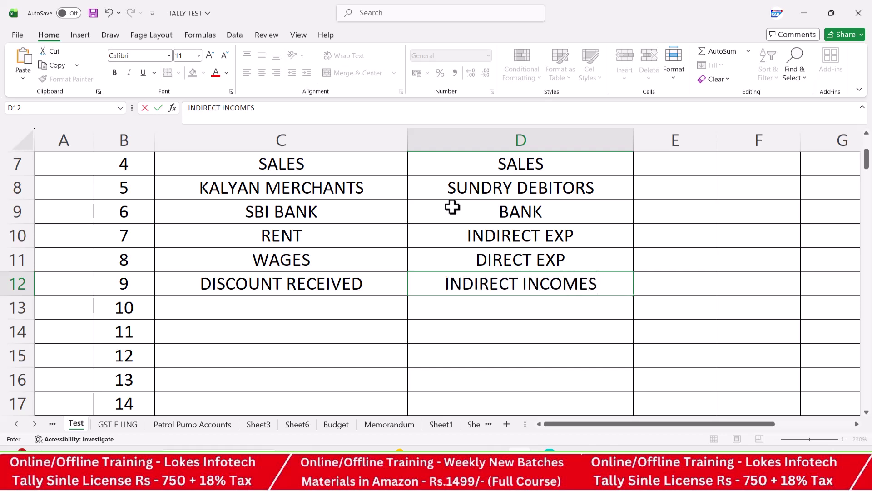
key(Return)
Step: Enter ledger TRANS CHARGES RECEIVED at serial number 10 in Excel, checking the tenth transaction in the PDF
text(TR)
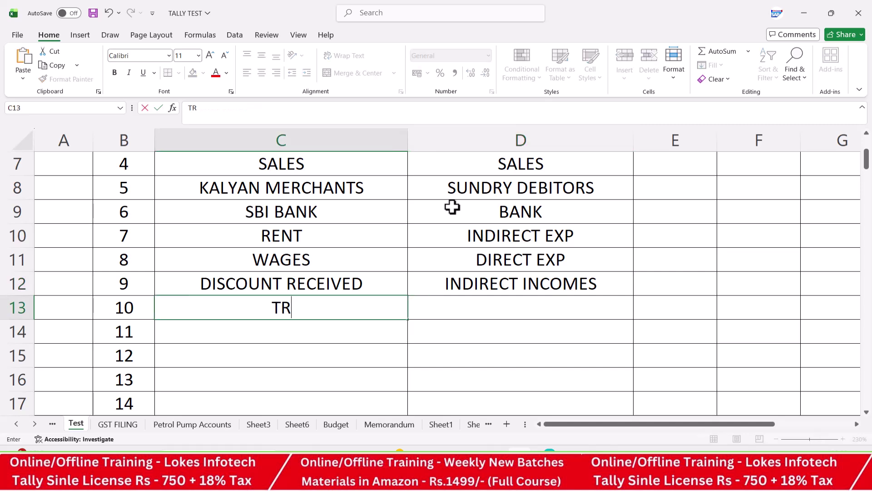
text(AND)
key(alt+Tab)
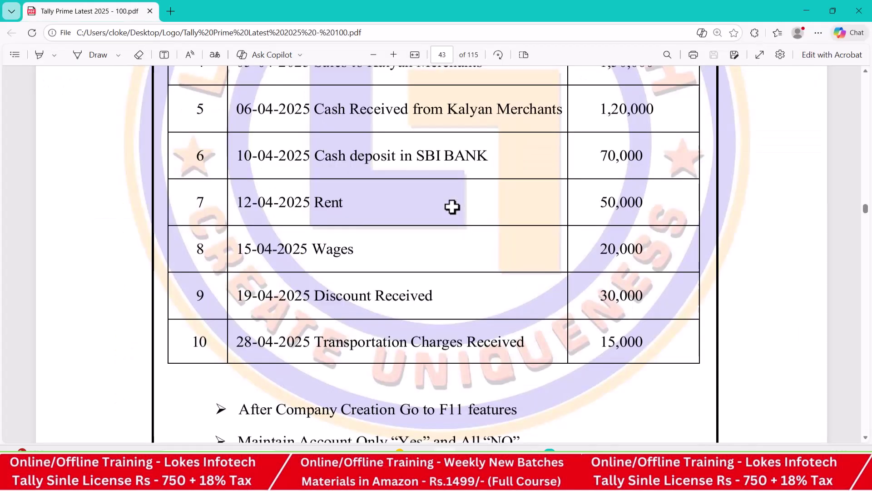
key(alt+Tab)
key(BackSpace)
text(S CHARGE)
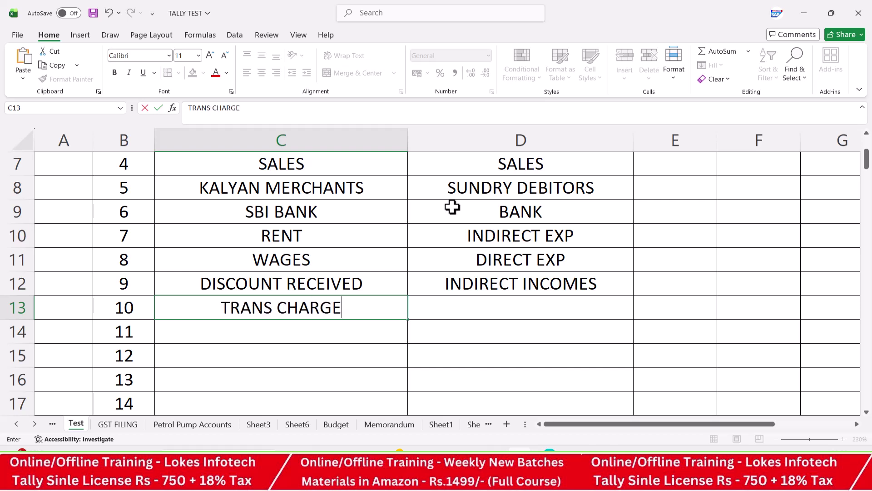
text(S RECEIVED)
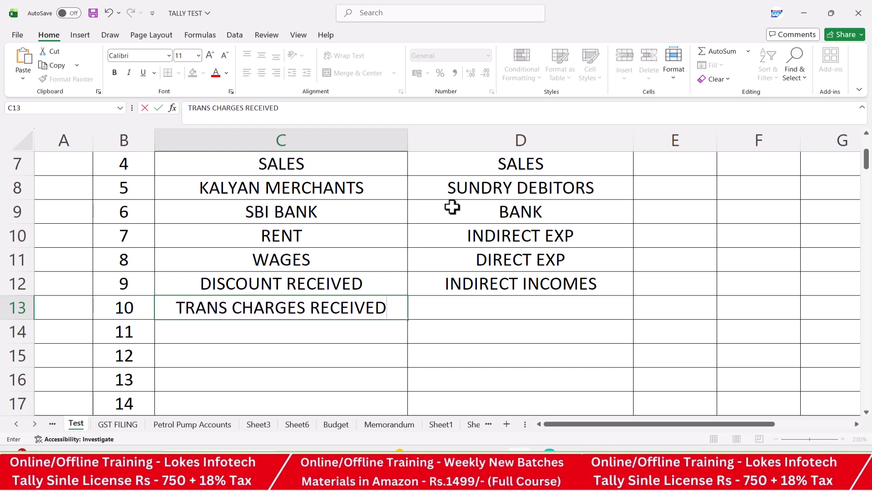
Step: Assign the group DIRECT INCOMES to the TRANS CHARGES RECEIVED ledger at serial number 10
key(Tab)
text(DI)
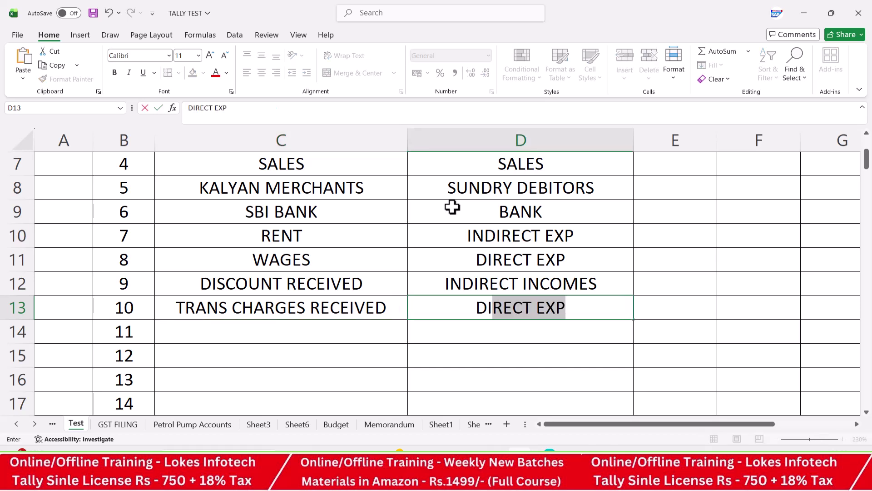
text(RECT ICNOM)
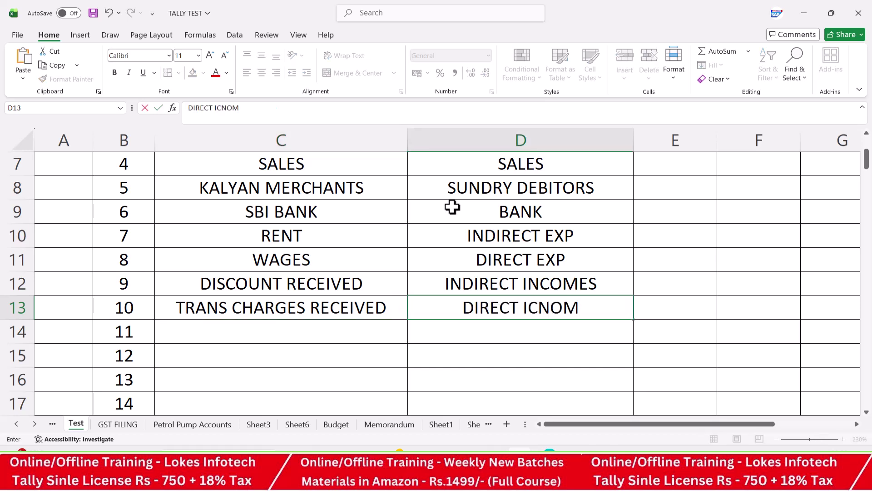
key(BackSpace)
key(BackSpace)
key(BackSpace)
text(NCOMES)
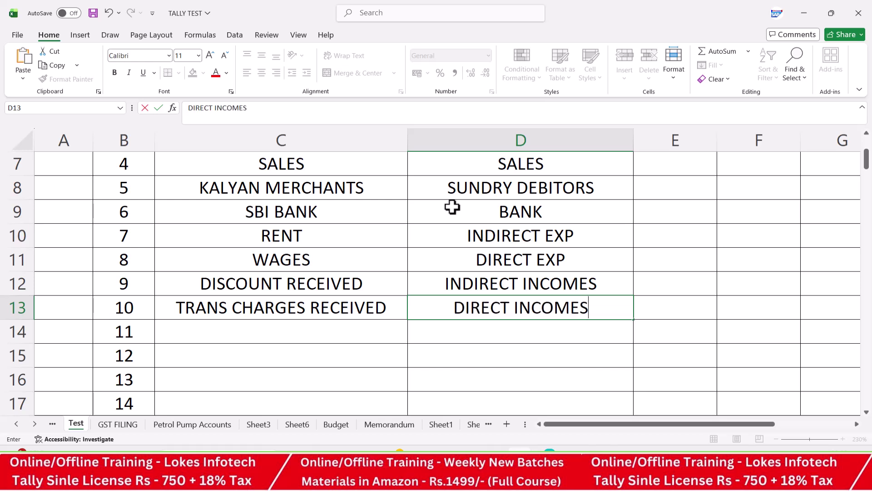
key(Return)
key(Left)
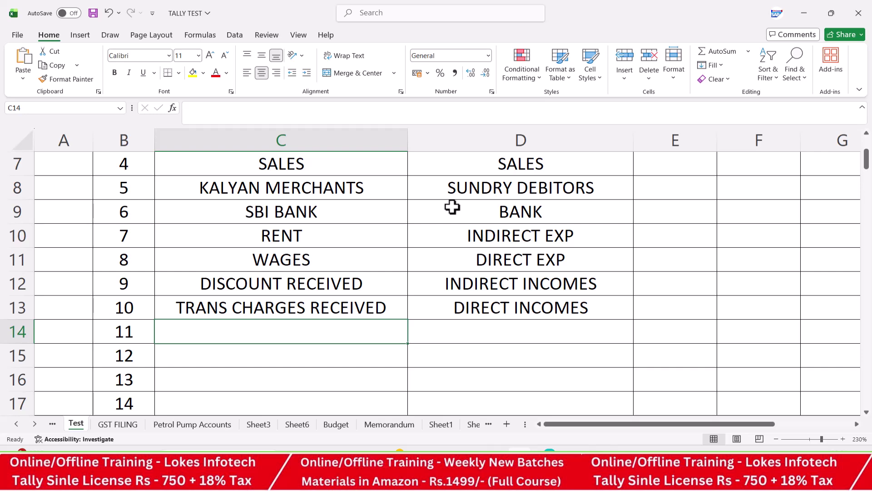
Step: Enter ledger FACTORY RENT with group DIRECT EXP at serial number 11 of the mock test table
scroll(453, 208, down, 1)
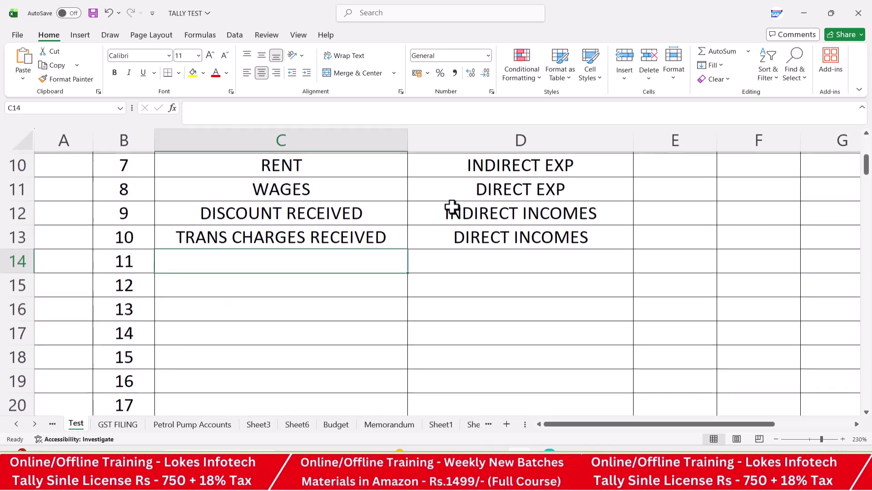
text(FACTRO)
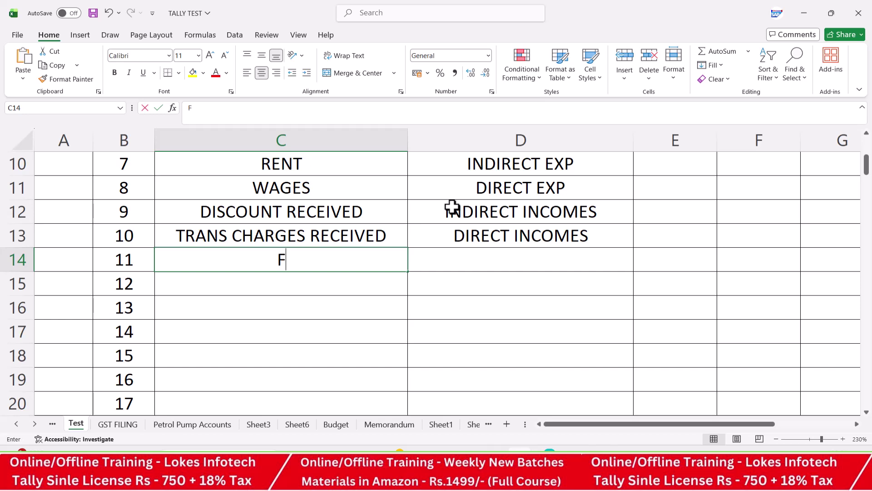
key(BackSpace)
key(BackSpace)
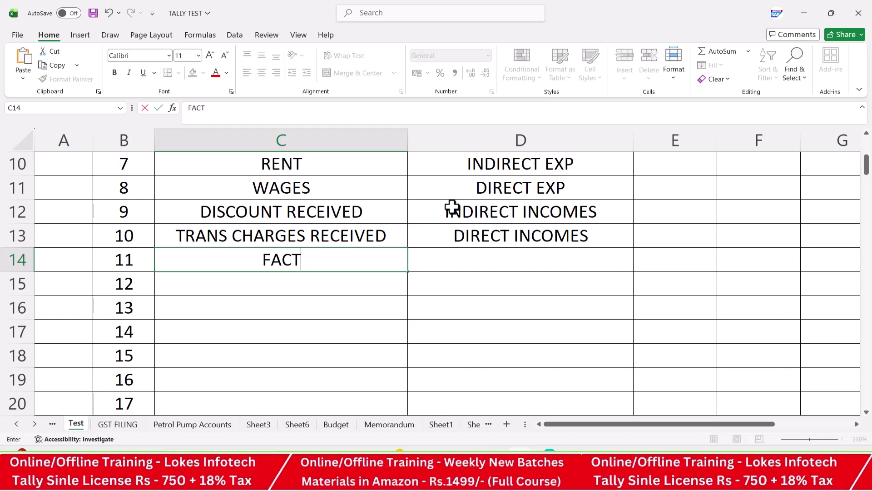
text(ORY RENT)
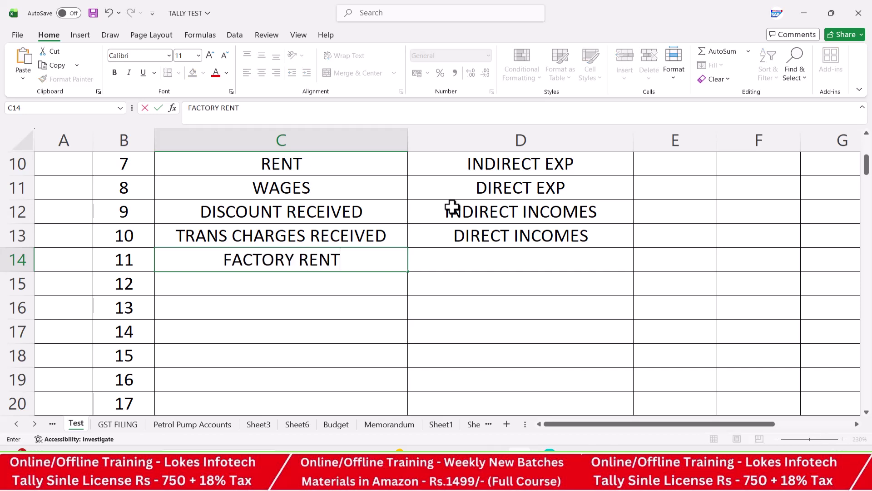
text(Q)
key(BackSpace)
key(Tab)
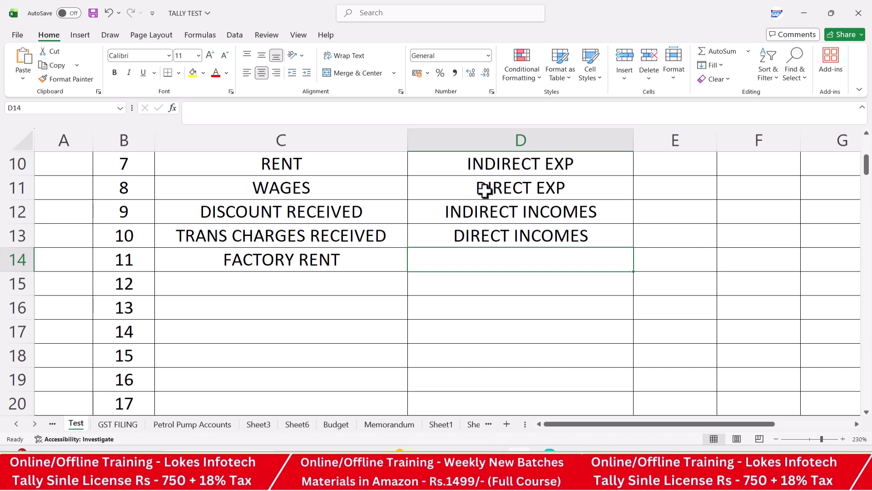
text(DIRECT EXP)
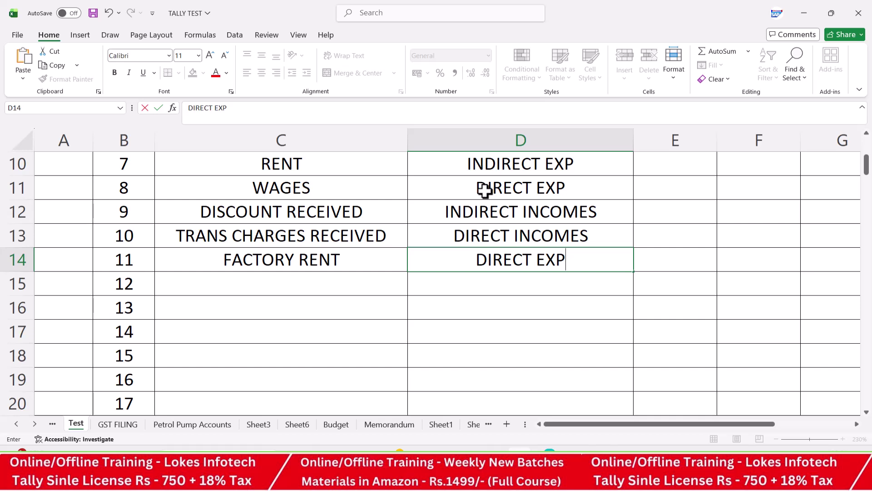
key(Return)
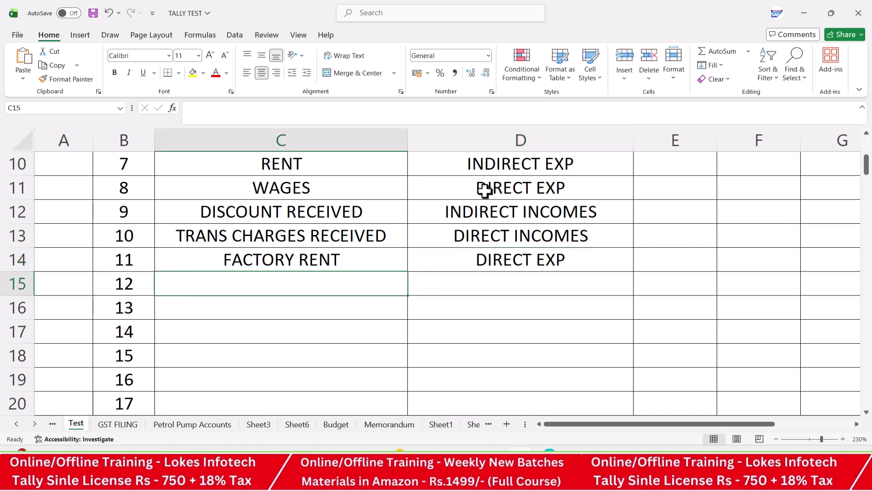
text(RESE)
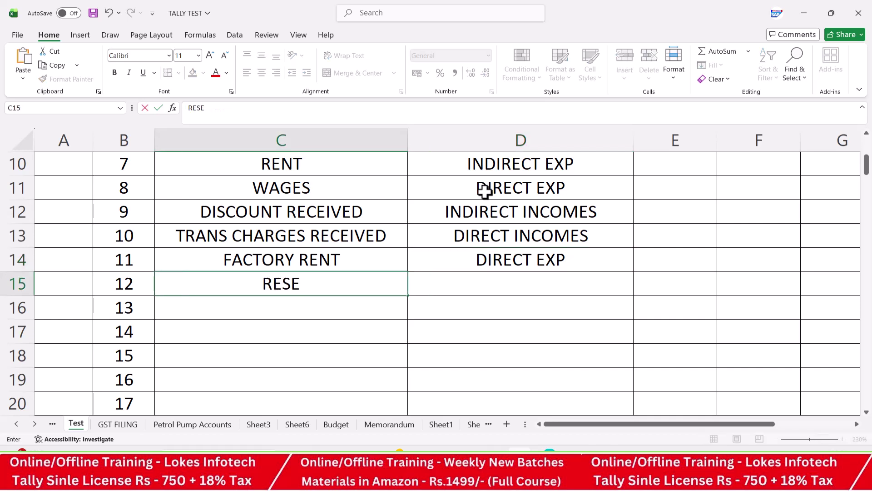
text(RVESRS)
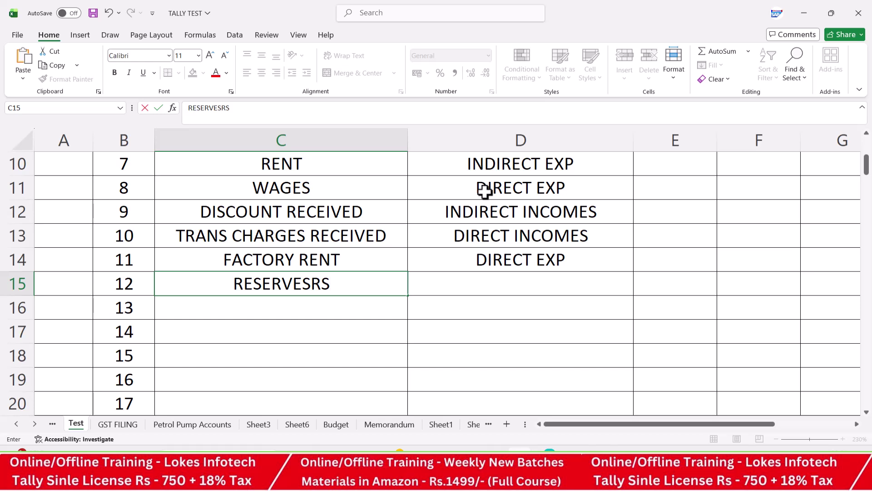
key(BackSpace)
key(BackSpace)
key(BackSpace)
key(BackSpace)
key(BackSpace)
key(BackSpace)
key(BackSpace)
key(BackSpace)
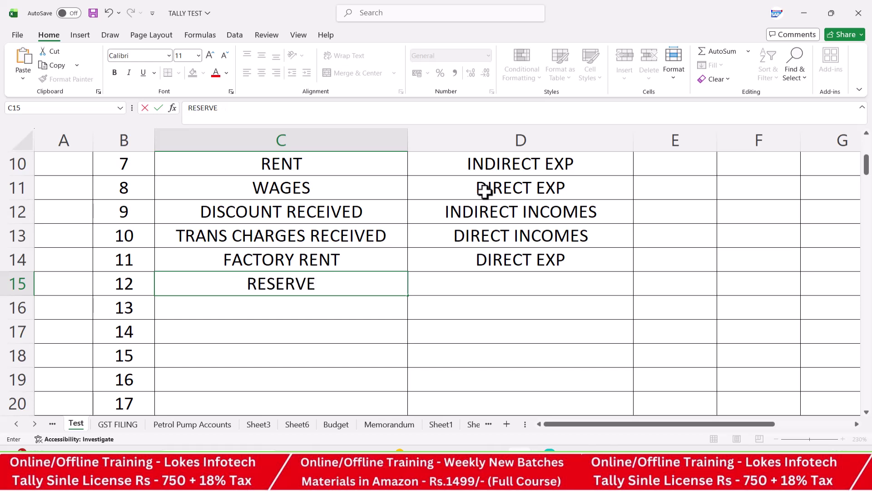
key(BackSpace)
key(BackSpace)
Step: Enter ledger CAPITAL RESERVES with group RESERVES & SURPLUS at serial number 12 of the mock test table
text(CAP)
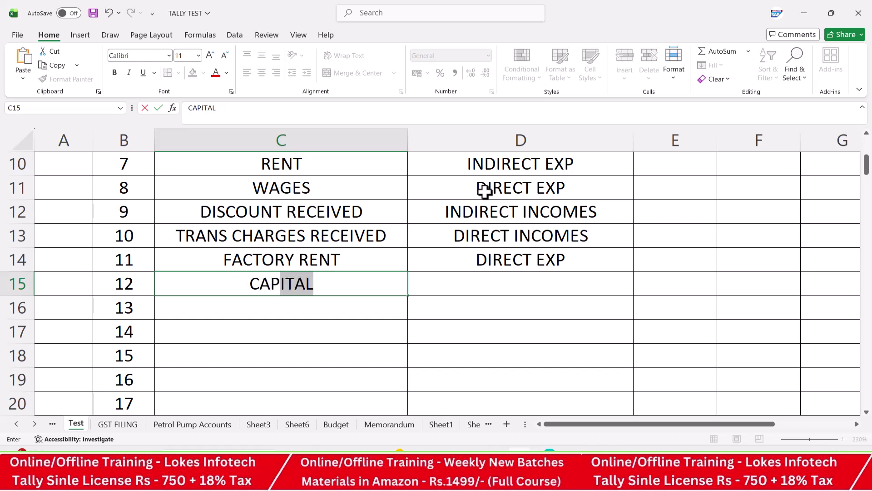
text(ITAL RESERVE)
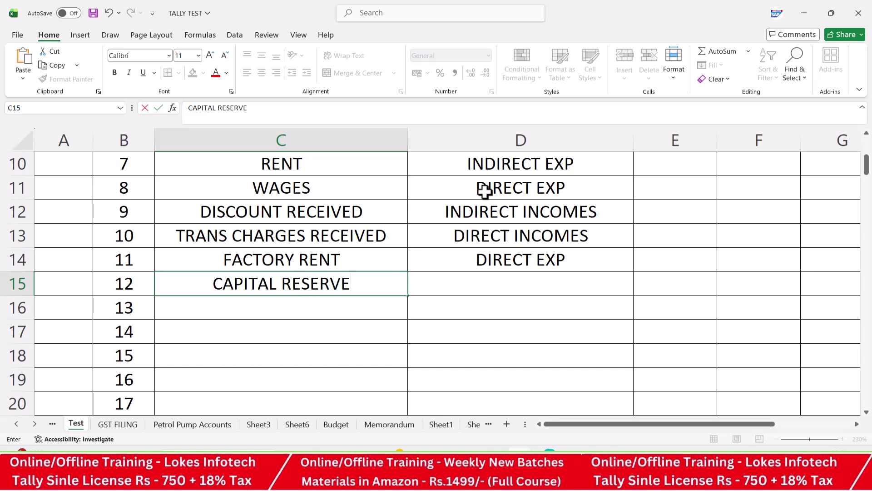
text(S)
key(Tab)
text(RESERVES)
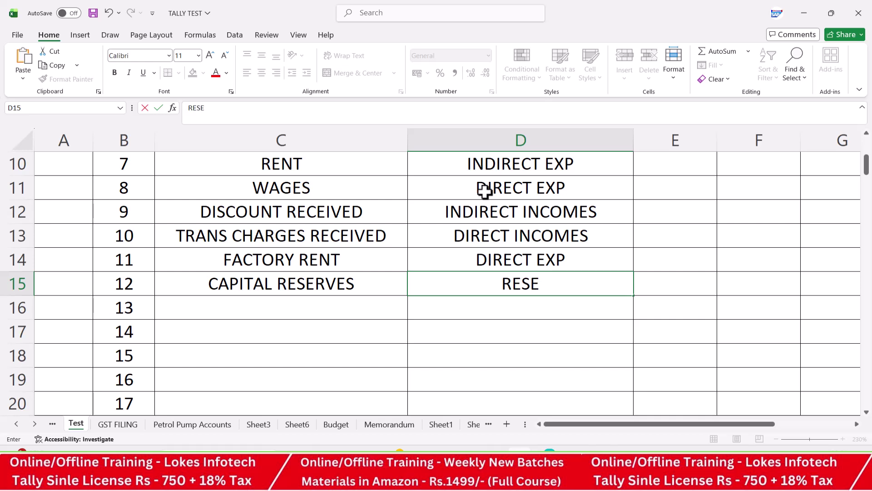
text( 7 S)
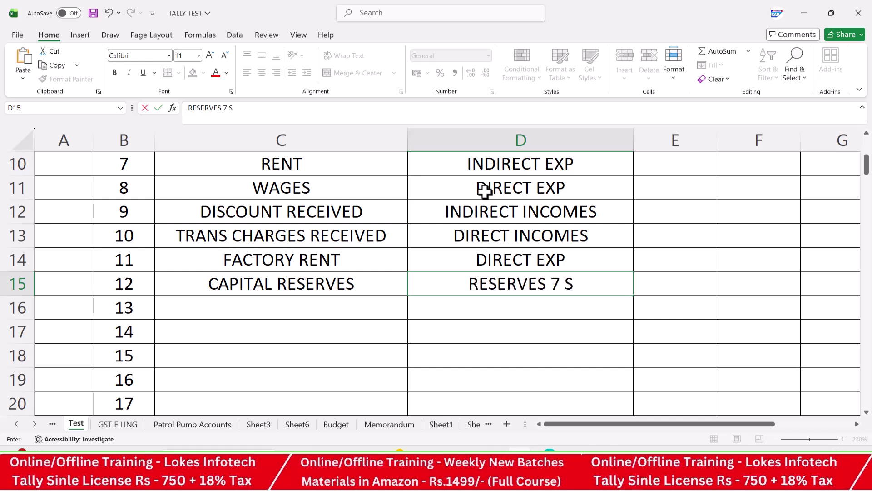
key(BackSpace)
key(BackSpace)
key(BackSpace)
text(& SURP)
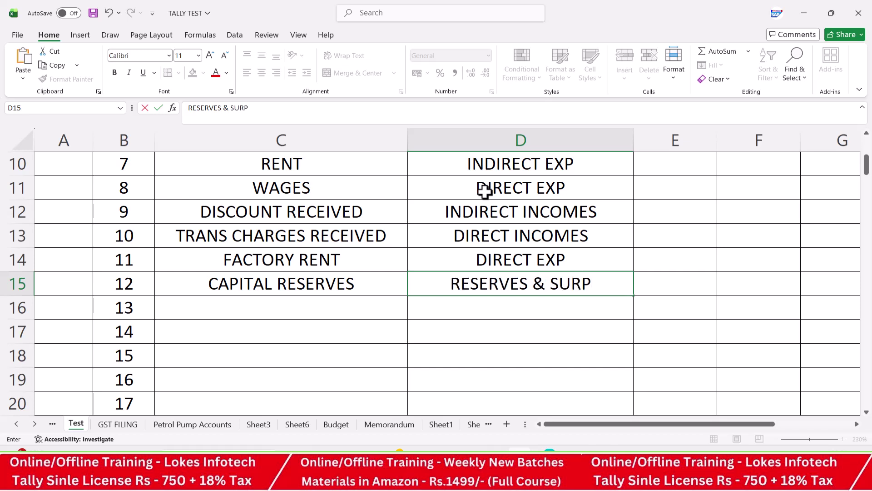
text(LUS)
key(Return)
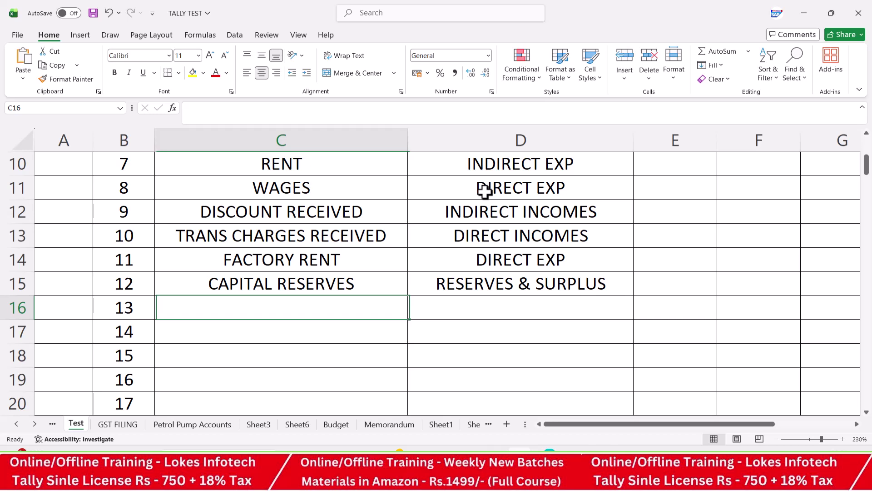
Step: Enter ledger HDFC BANK with group BANK at serial number 13 of the mock test table
text(HDFC BANK)
key(Tab)
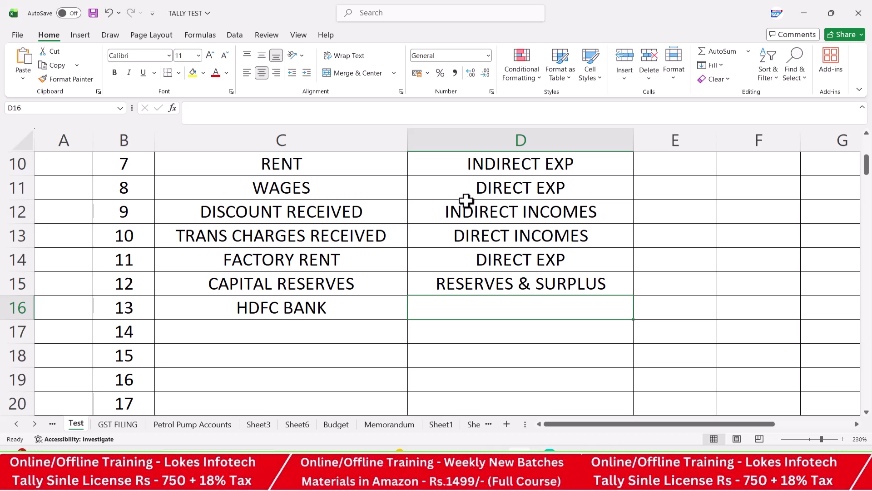
text(BANK)
key(Return)
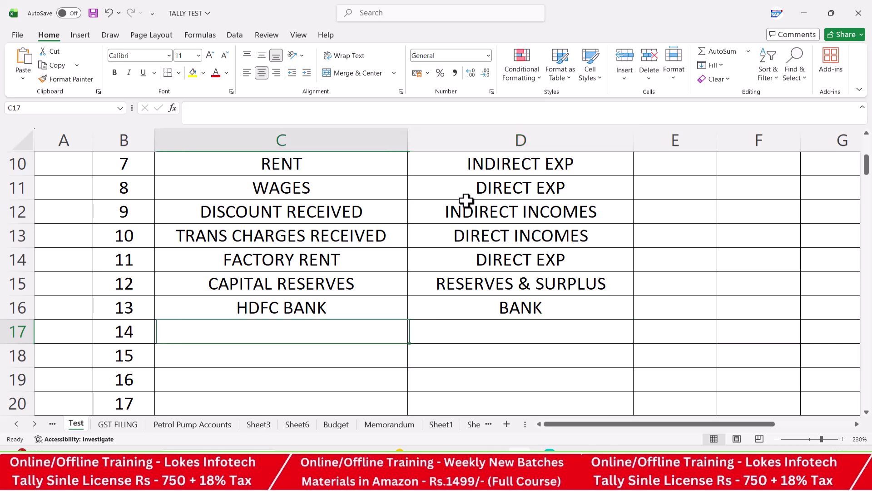
Step: Enter ledger SHARES with group CURRENT ASSETS at serial number 14 of the mock test table
text(SHARES)
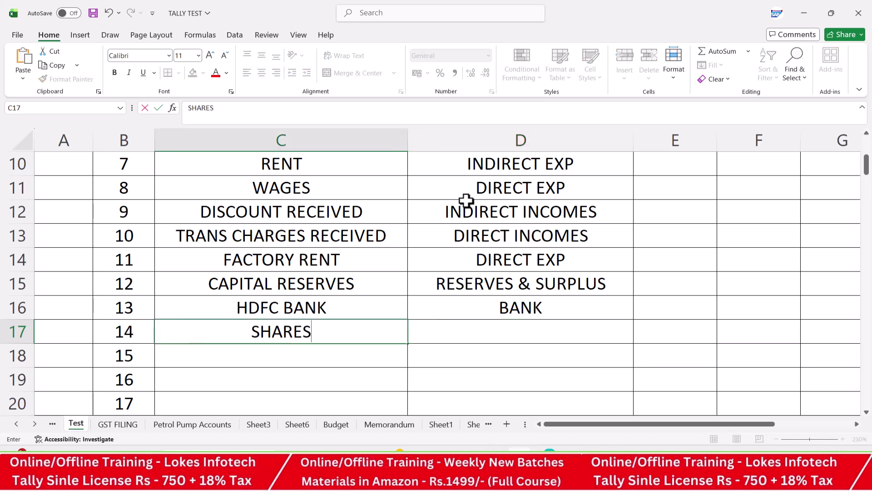
key(Tab)
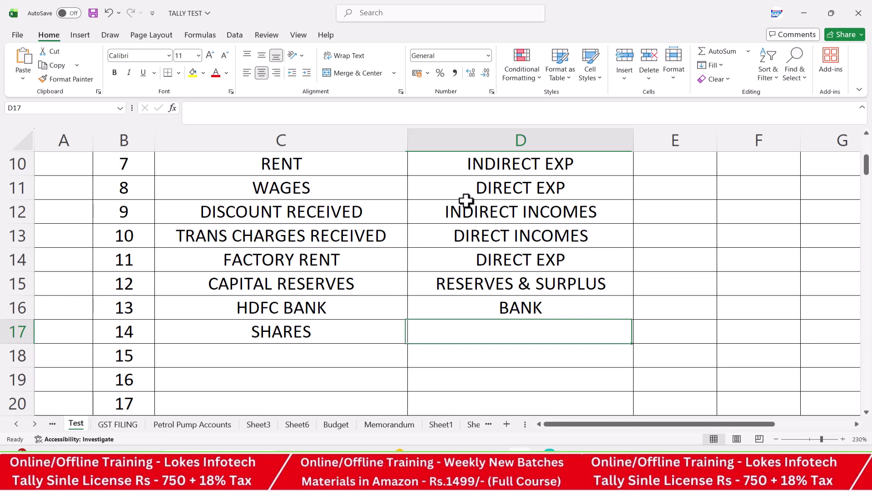
text(CURRE)
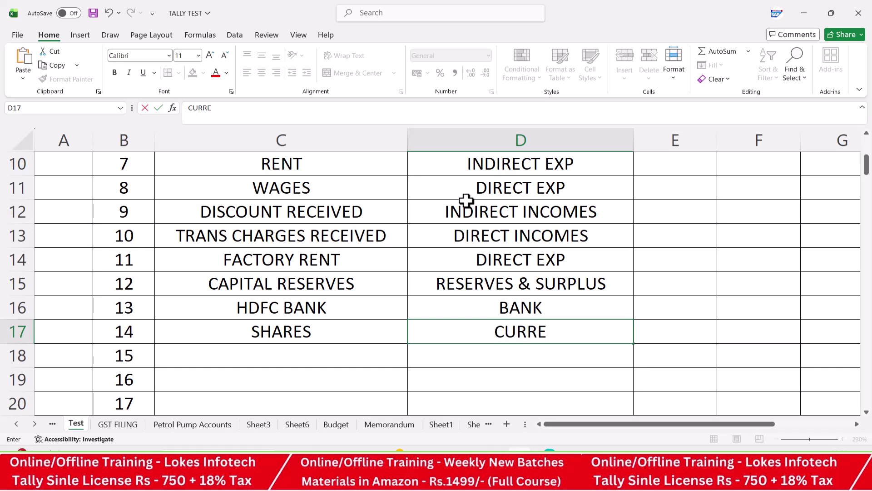
text(NT ASSETS)
key(Return)
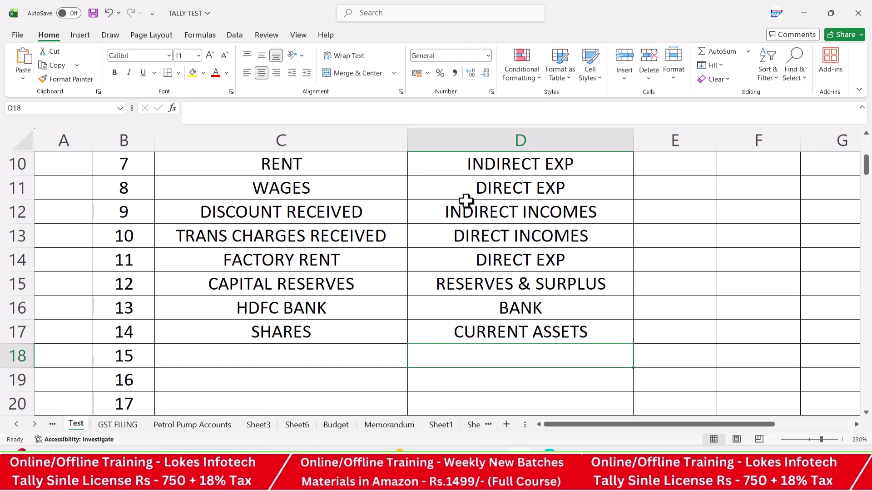
Step: Enter ledger INVESTMENTS with group INVESTEMENTS at serial number 15 of the mock test table
text(INVESTMENTS)
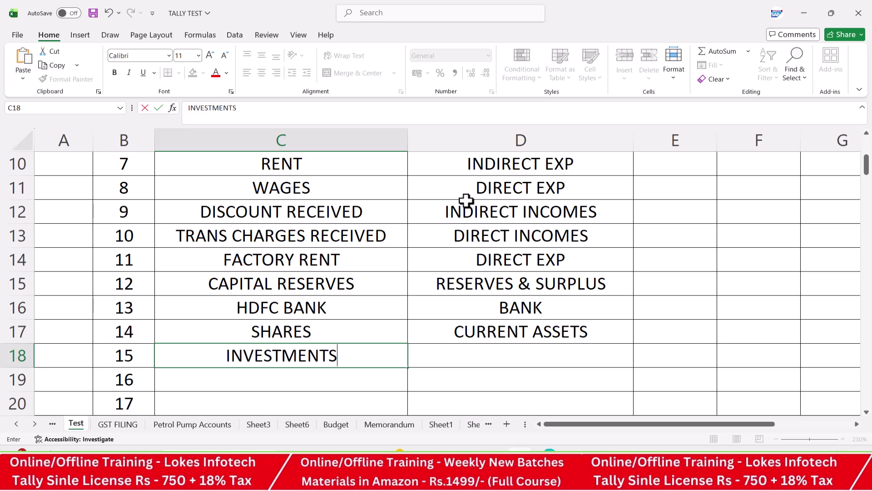
key(Tab)
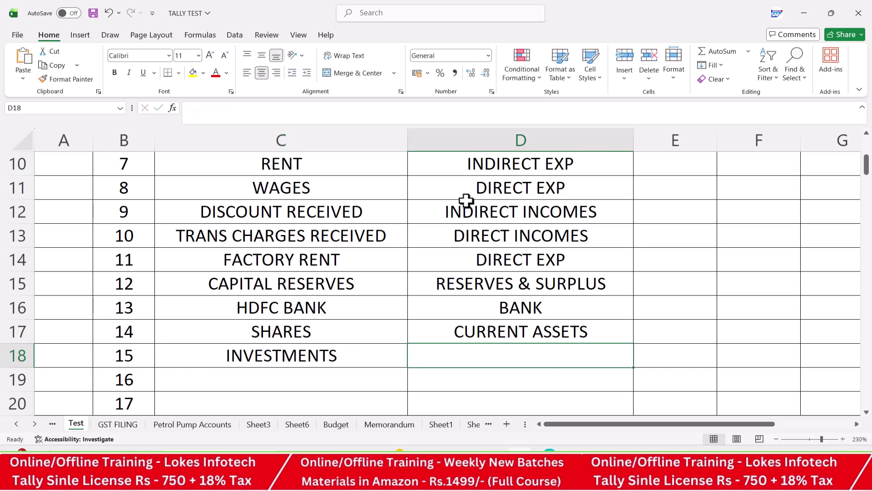
text(INVEST)
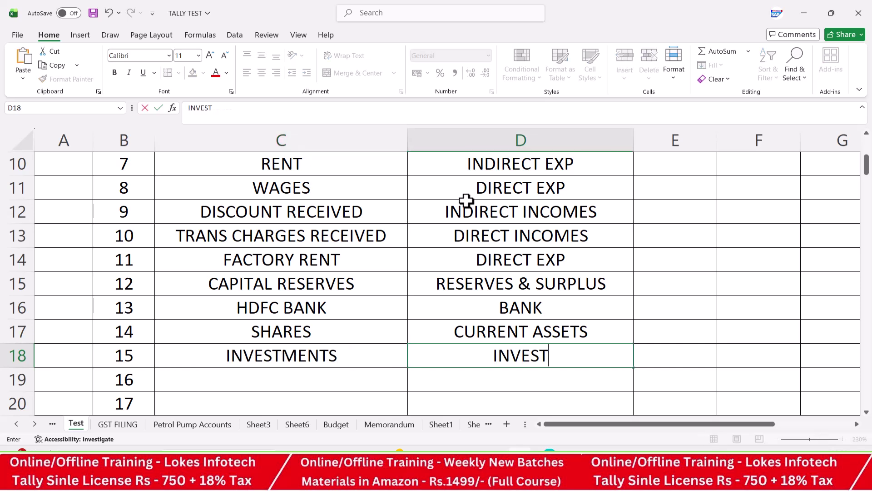
text(EMENTS)
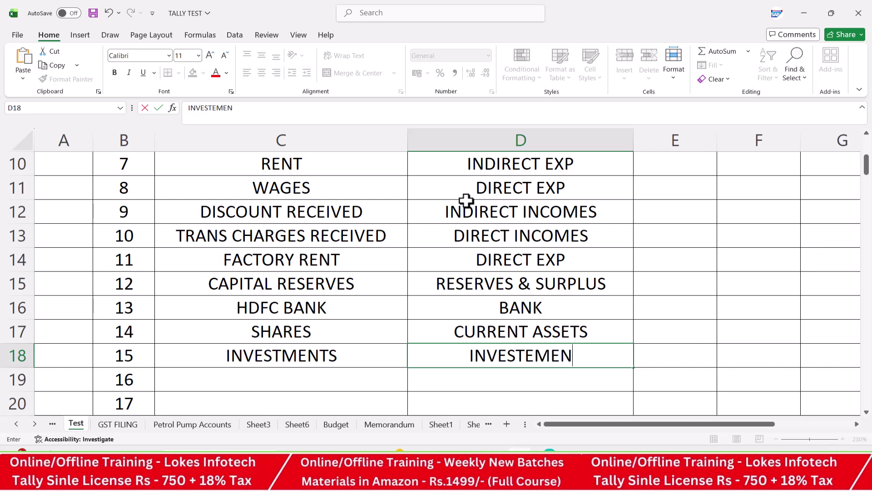
key(Return)
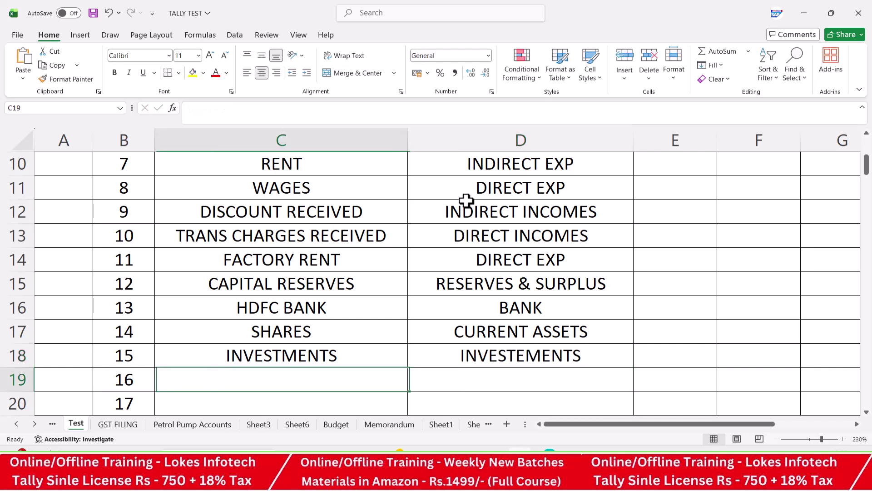
Step: Enter ledger RENT RECEIVED with group INDIRECT INCOMES at serial number 16 of the mock test table
scroll(466, 200, down, 2)
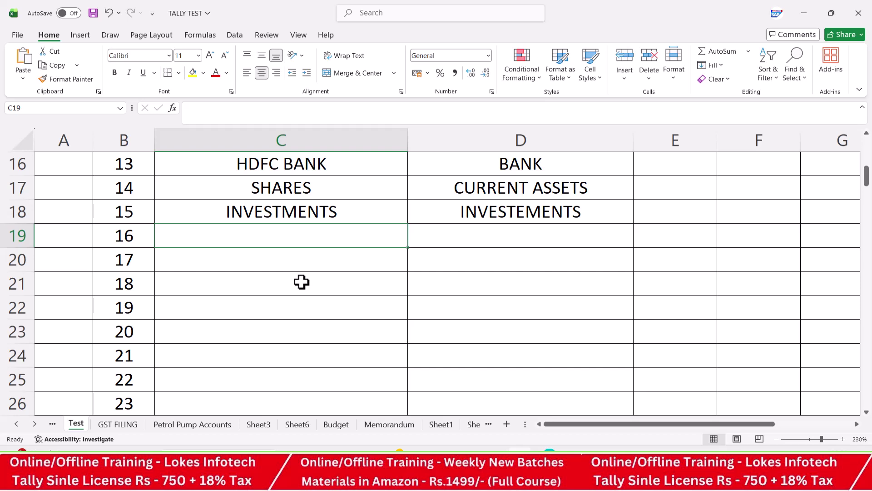
text(RENT RECE)
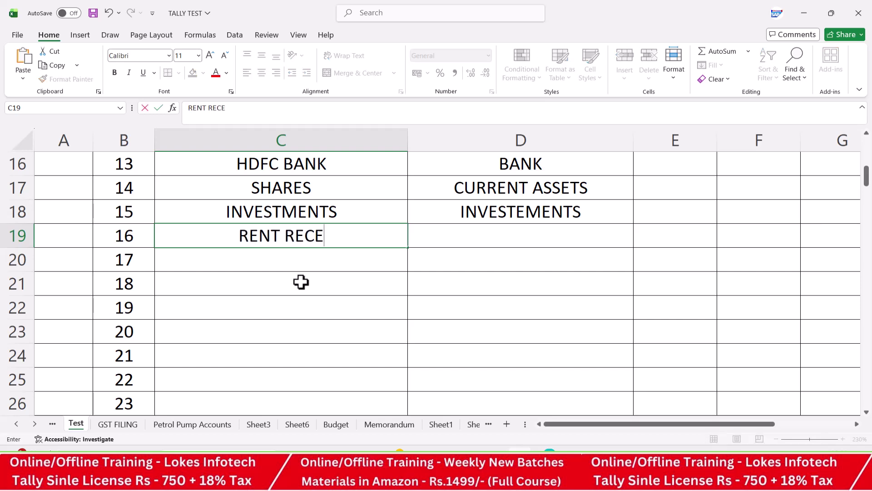
text(IVED)
key(Tab)
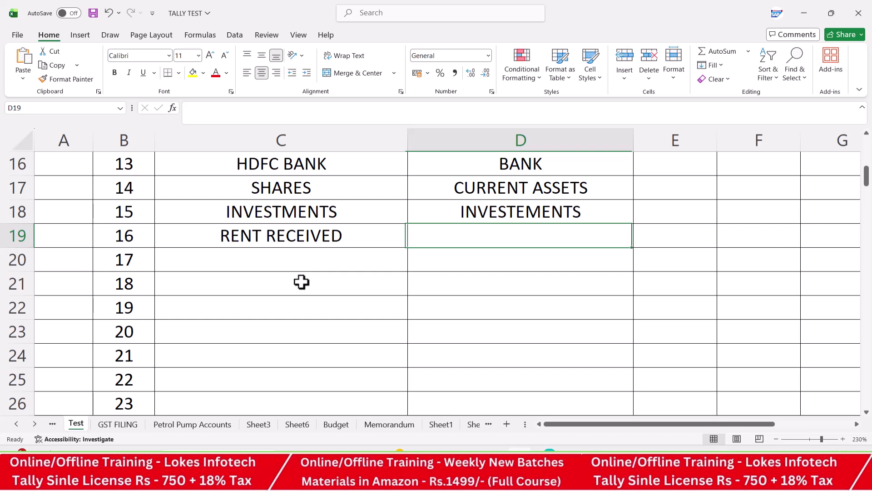
text(INDI)
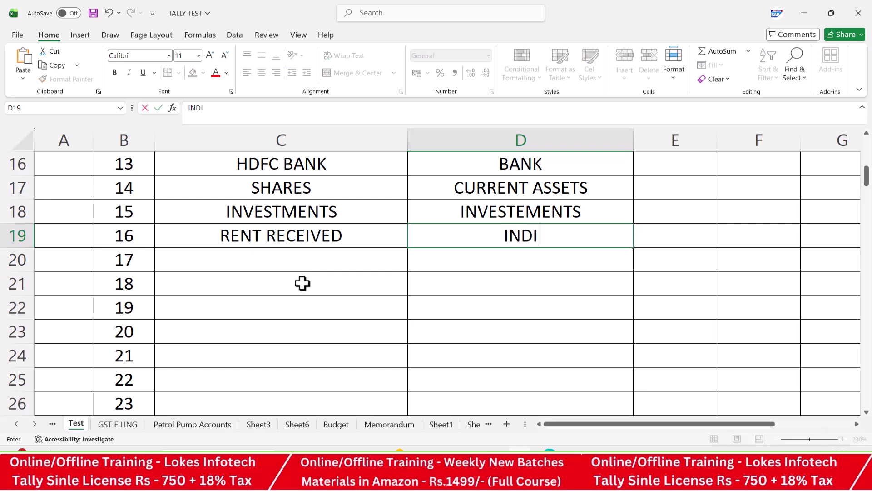
text(RECT INCOMES)
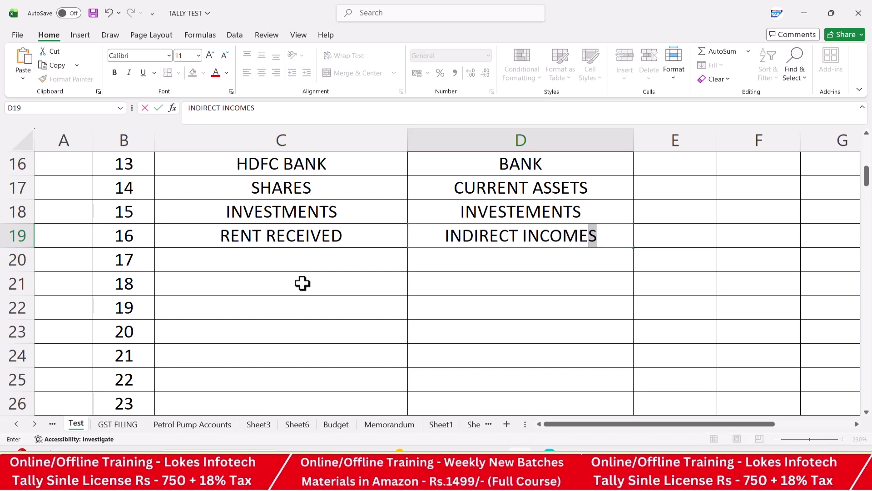
key(Return)
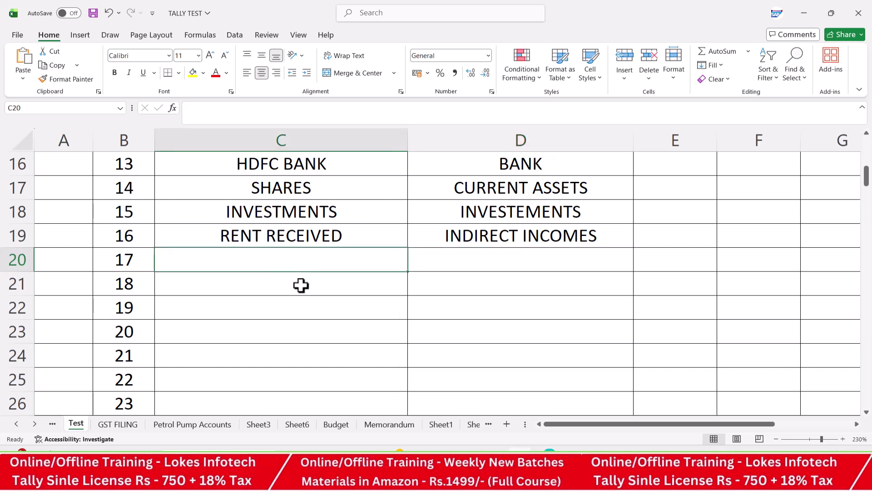
Step: Enter ledger PREPAID EXP with group CURRENT ASSETS at serial number 17 of the mock test table
text(PREPAID EXP)
key(Tab)
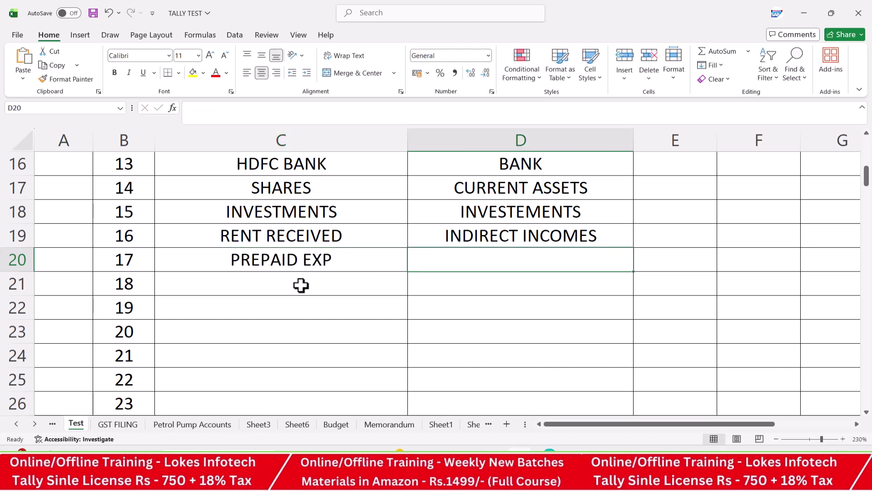
text(CU)
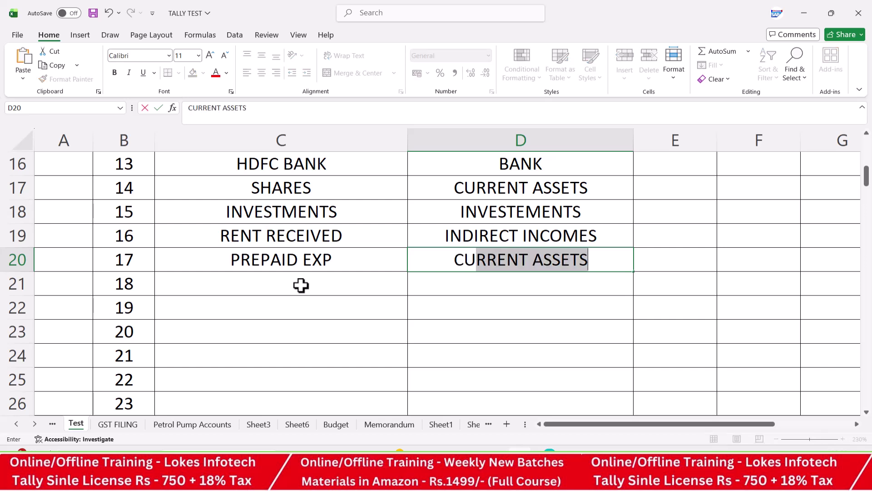
key(Return)
Step: Enter ledger BANK OD with group BANK OD at serial number 18 of the mock test table
click(301, 285)
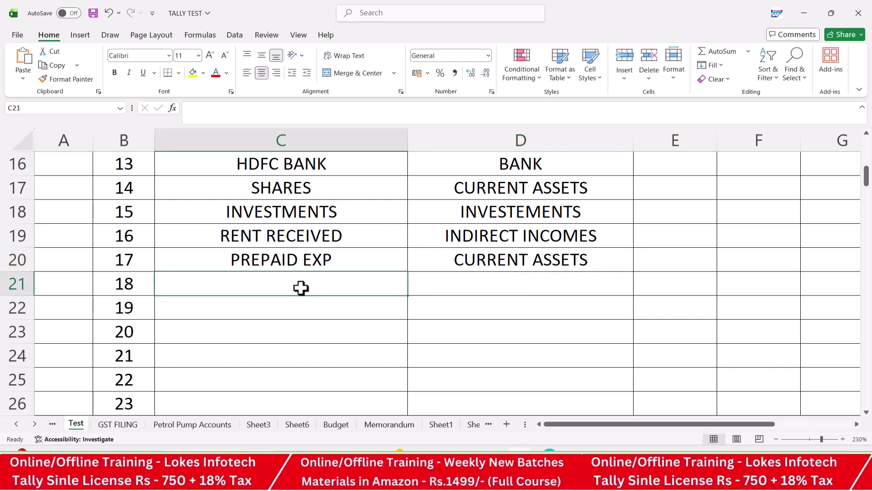
text(BANK OD)
key(Tab)
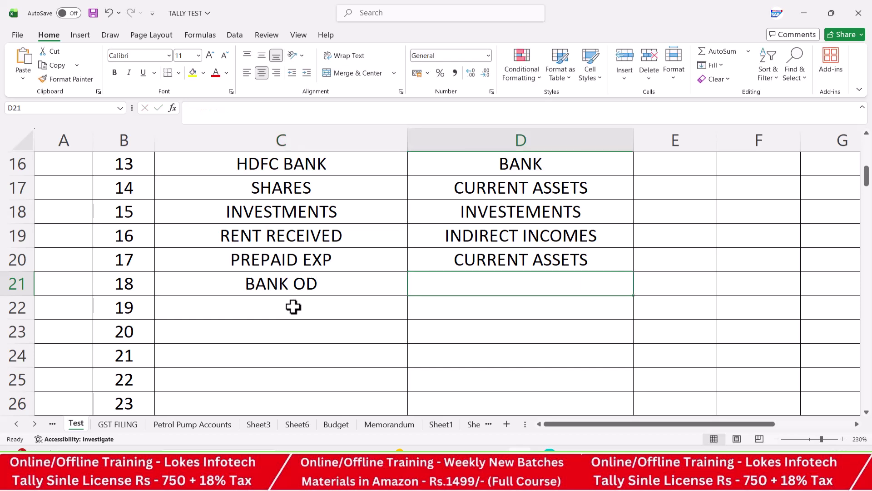
text(BANK OD)
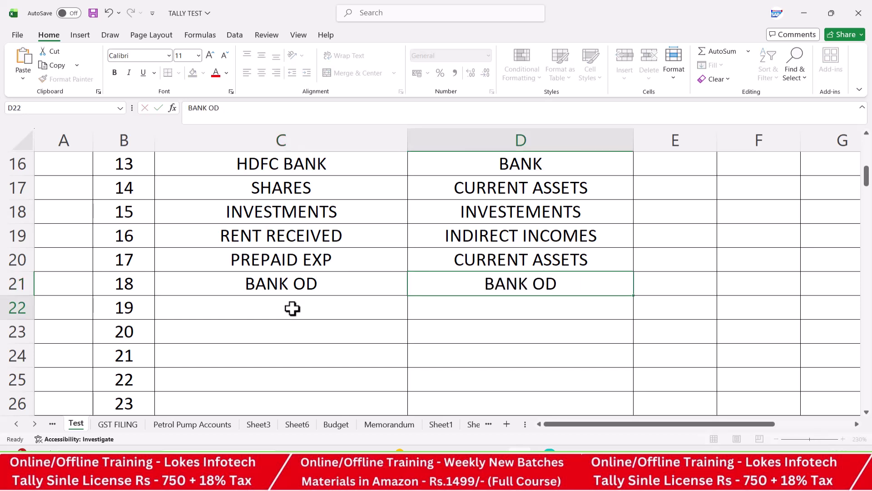
key(Return)
Step: Enter ledger CGST with group DUTIES & TAXES at serial number 19 of the mock test table
text(CGST)
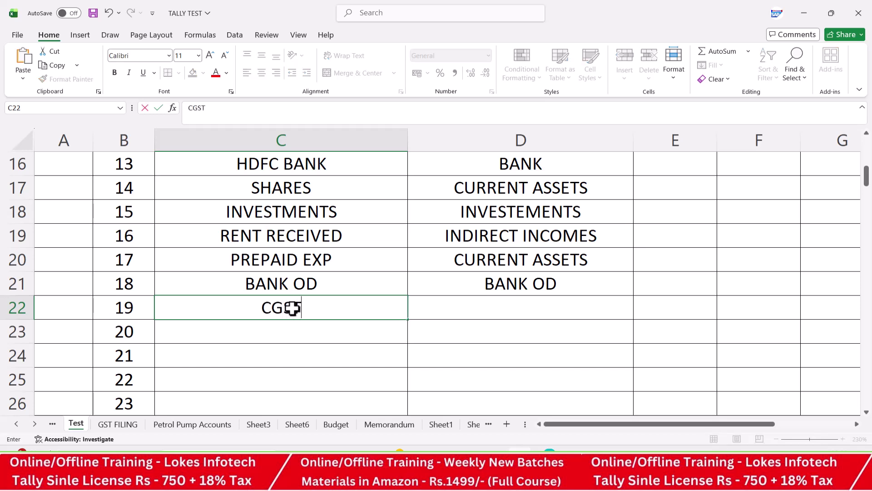
key(Tab)
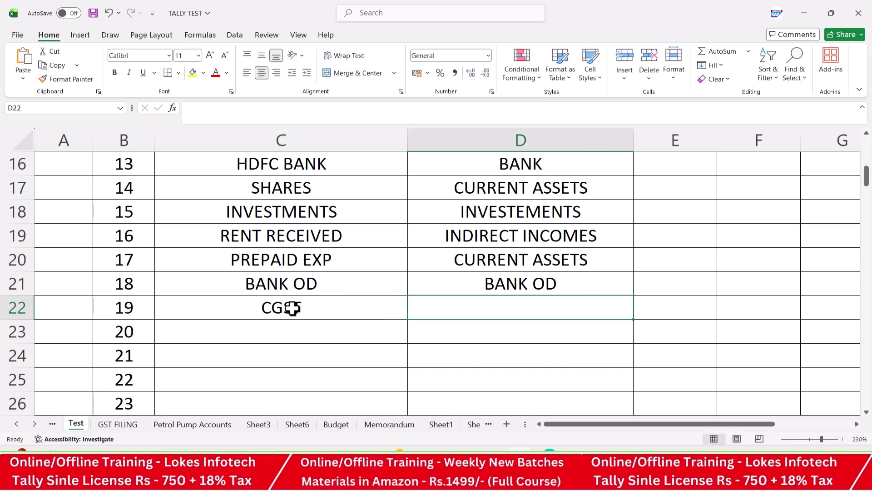
text(D)
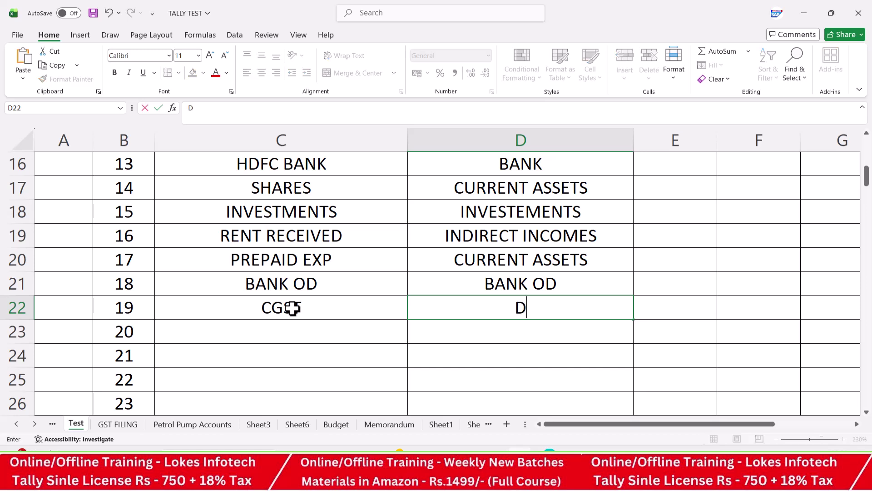
text(UTIES & TAXES)
key(Return)
key(Left)
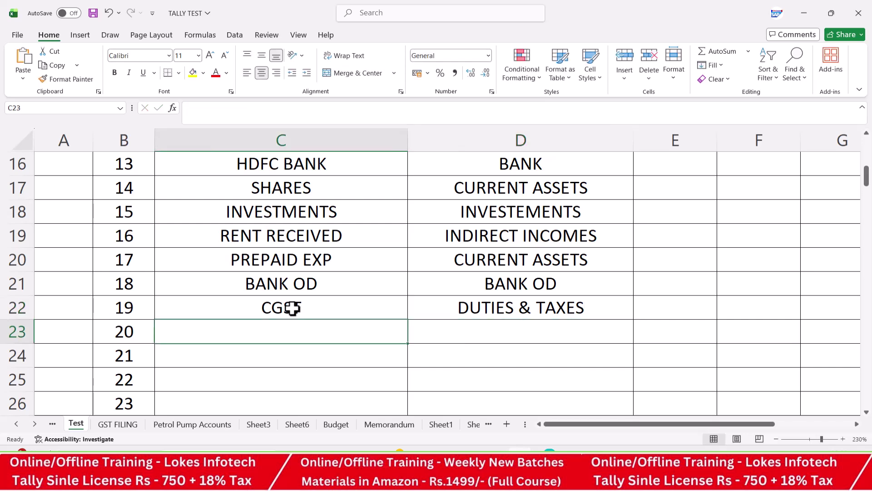
Step: Enter ledger PURCHASE RETURN with group PURCHASE at serial number 20 of the mock test table
scroll(331, 304, down, 2)
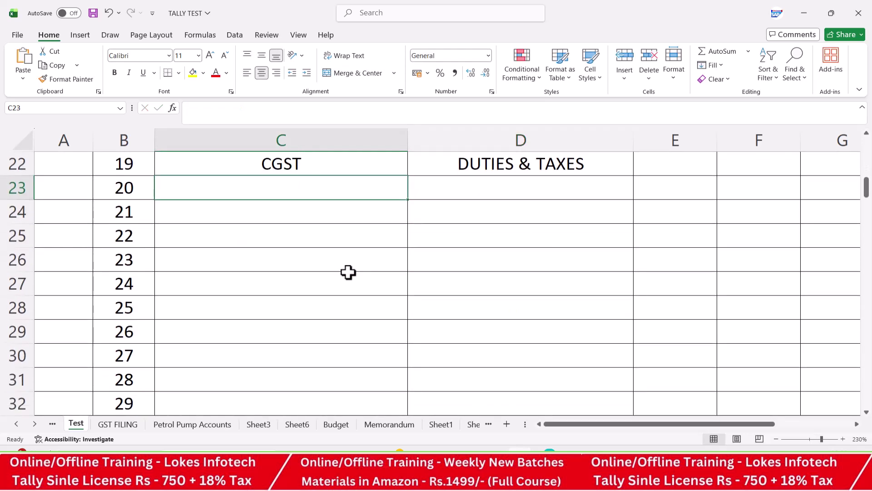
text(PURCHASER)
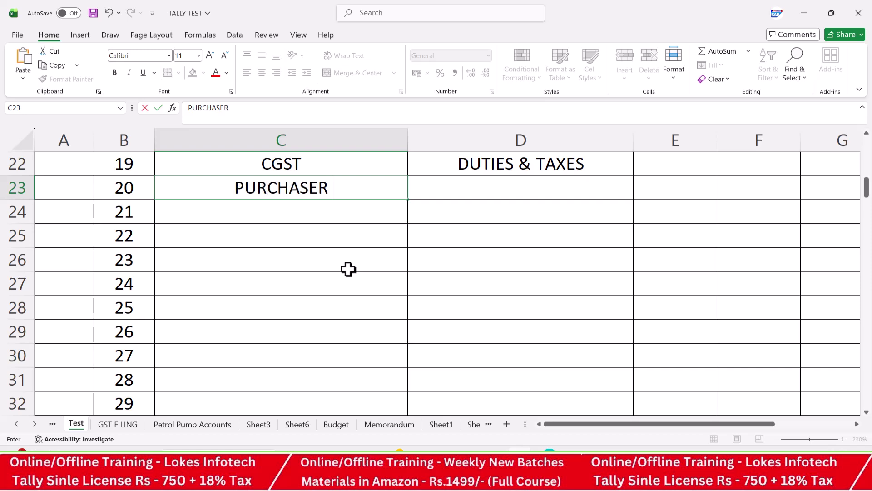
key(BackSpace)
text(RETURN)
key(Tab)
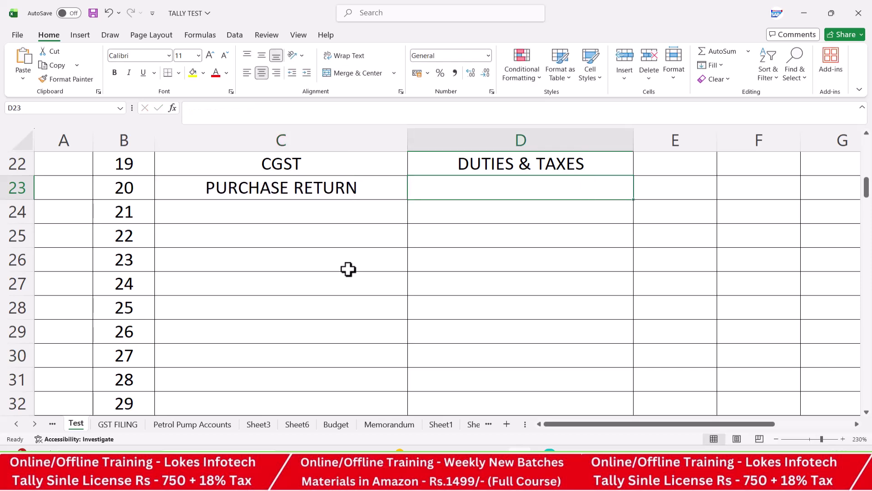
text(PURCHASE)
key(Return)
Step: Enter ledger SALES RETURN with group SALES at serial number 21 of the mock test table
key(Left)
text(S)
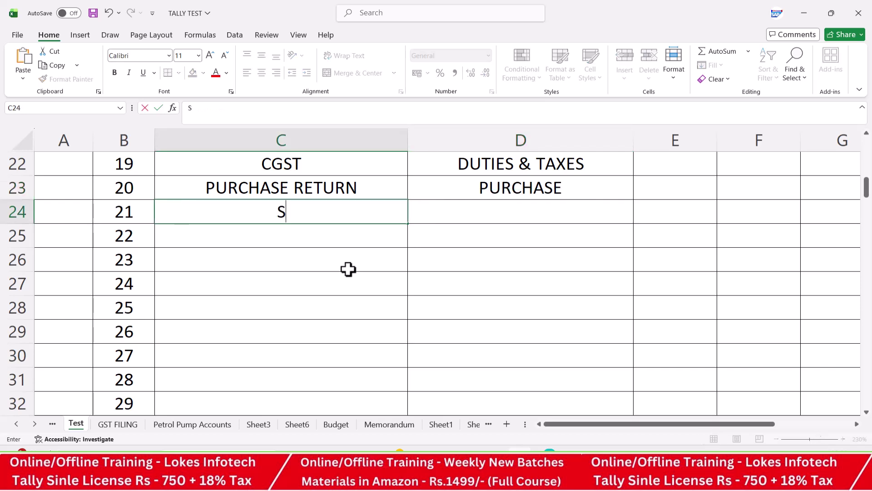
text(ALES RETURN)
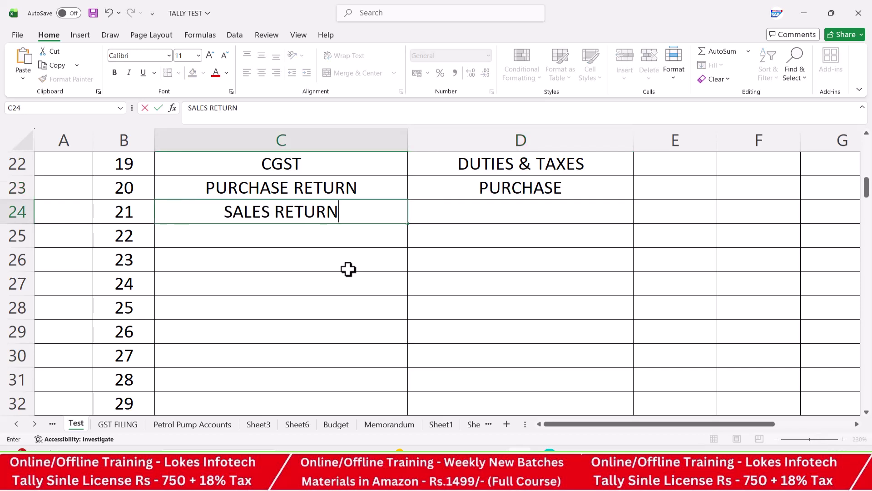
key(Tab)
text(SALES)
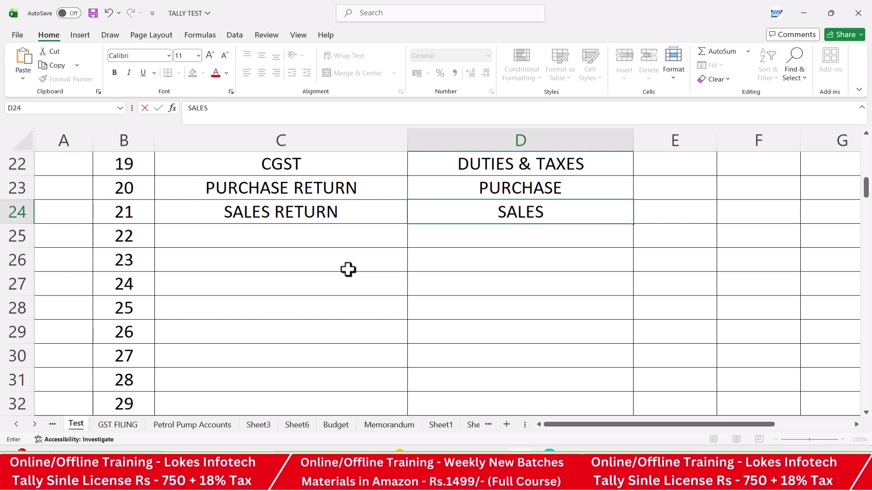
key(Return)
Step: Enter ledger DEPRECIATION with group INDIRECT EXP at serial number 22 of the mock test table
key(Left)
text(D)
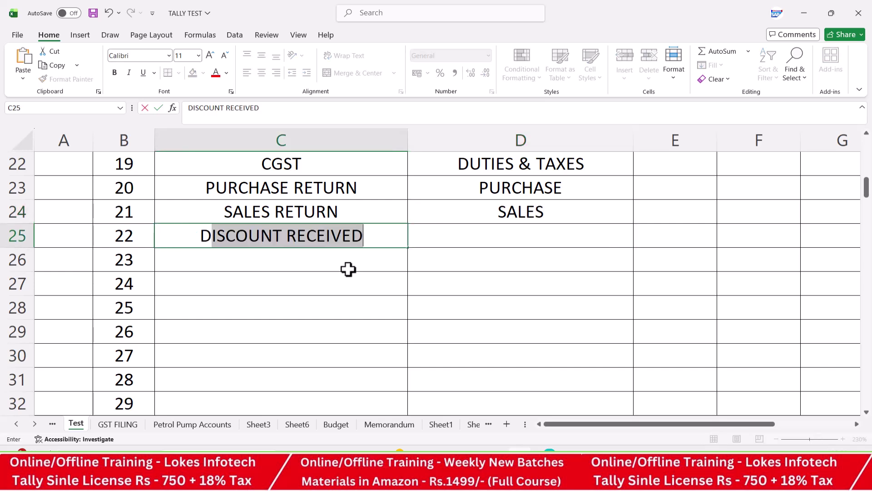
text(EPRECIATION)
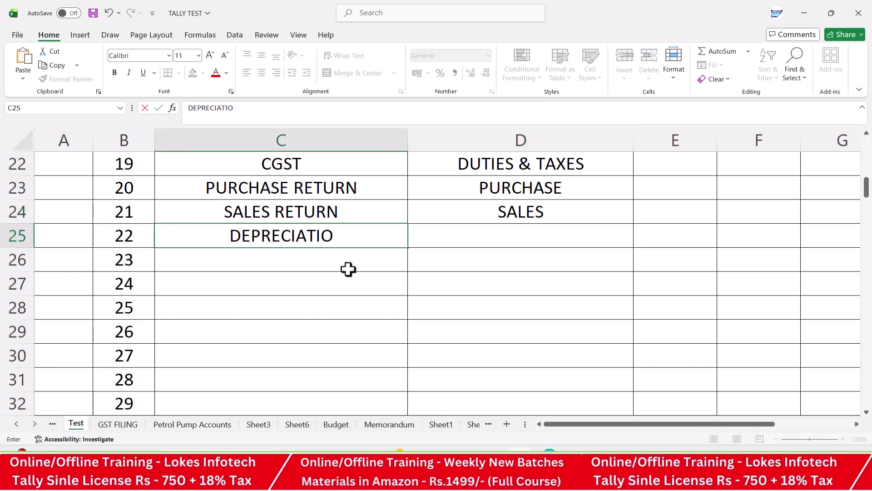
key(Right)
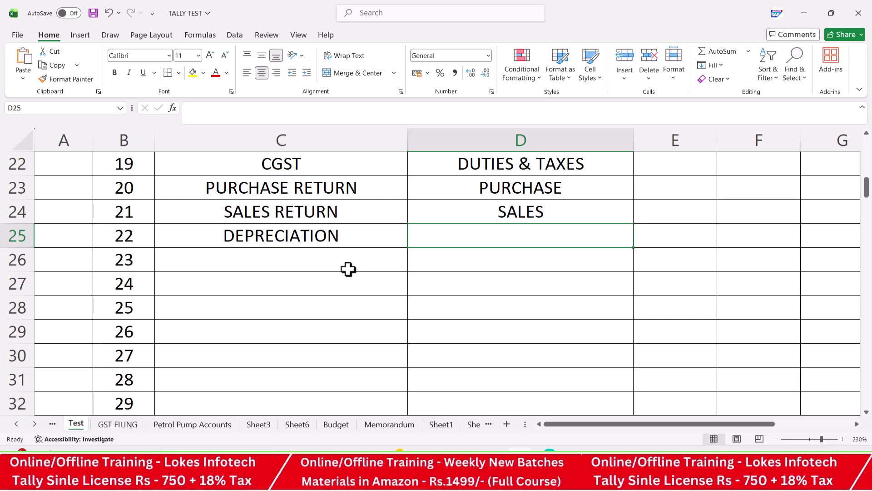
text(INDIRECT EXP)
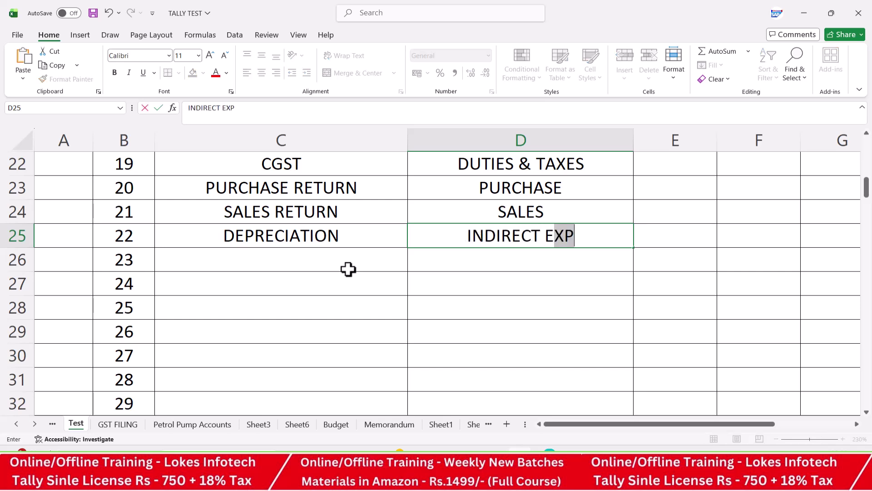
key(Return)
Step: Enter ledger COMMISSION RECEIVED with group INDIRECT INCOMES at serial number 23 of the mock test table
click(349, 269)
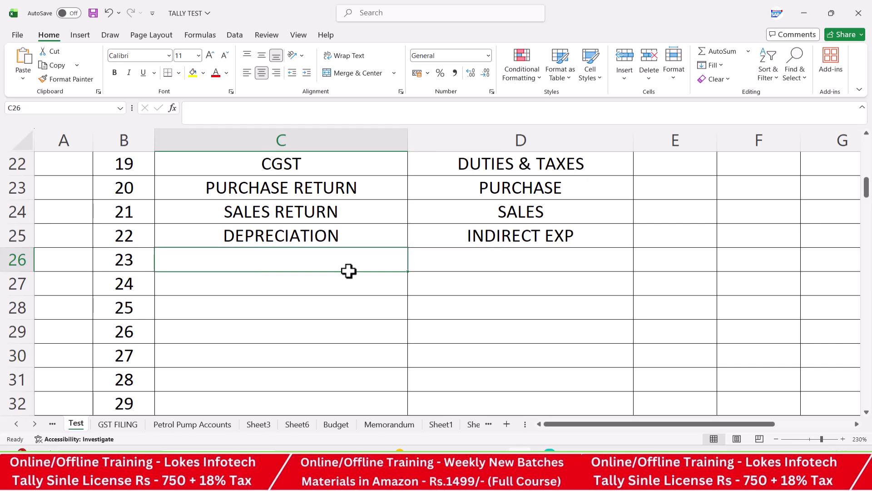
text(COMMISSION RECEIVED)
key(Tab)
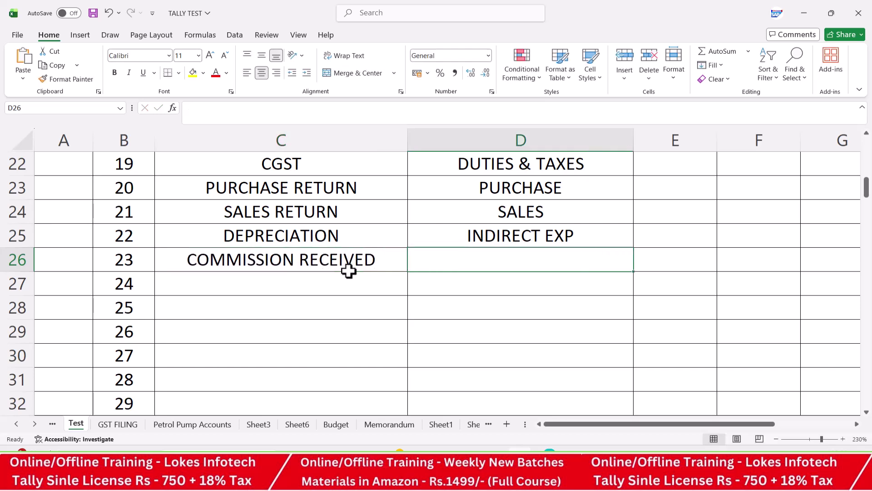
text(INDIRECT INCOM)
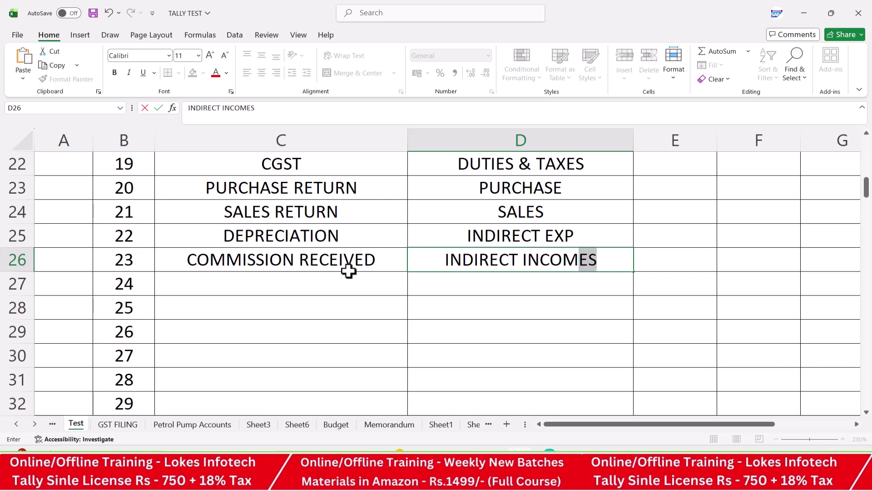
key(Return)
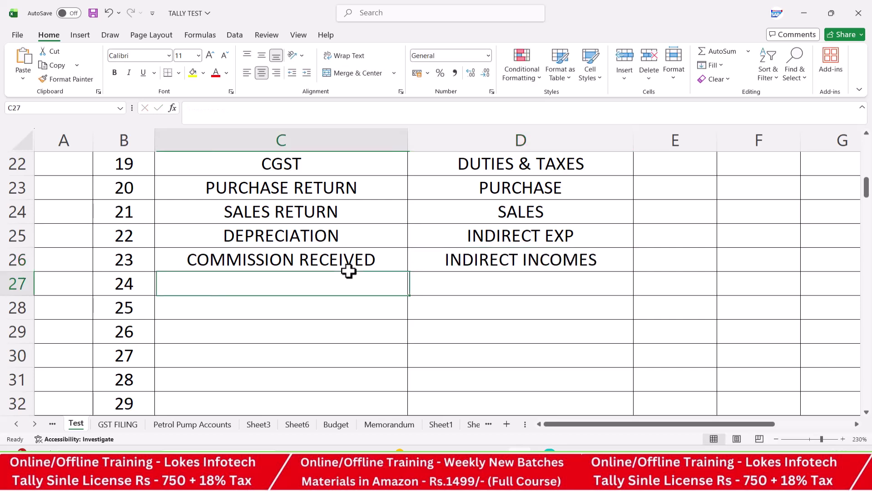
Step: Enter ledger DRAWINGS with group CAPITAL at serial number 24 of the mock test table
text(DRAWIG)
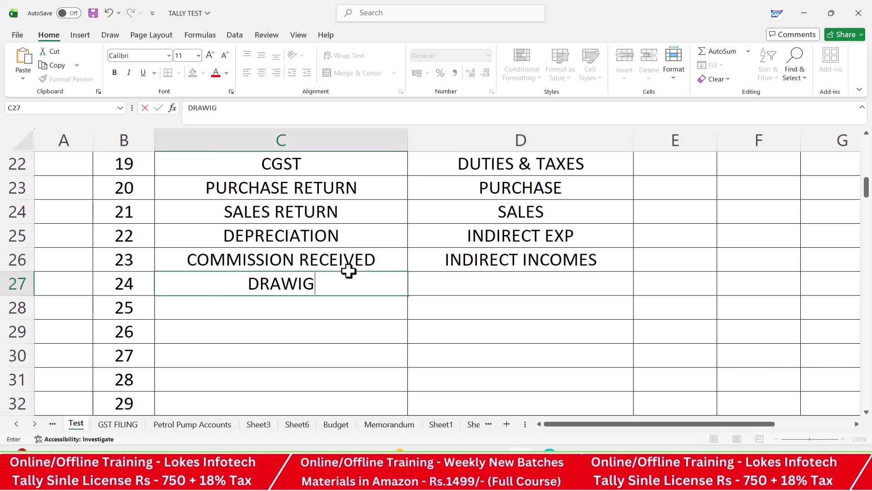
key(BackSpace)
text(NGS)
key(Tab)
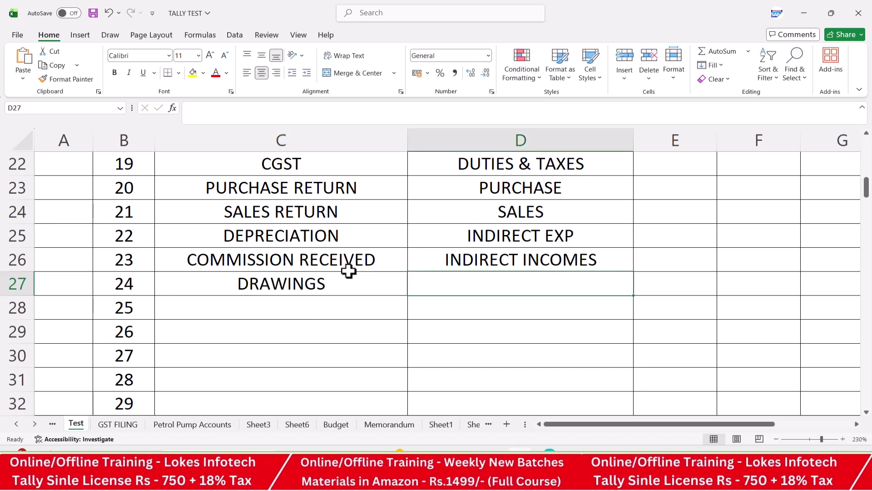
text(CAPITAL)
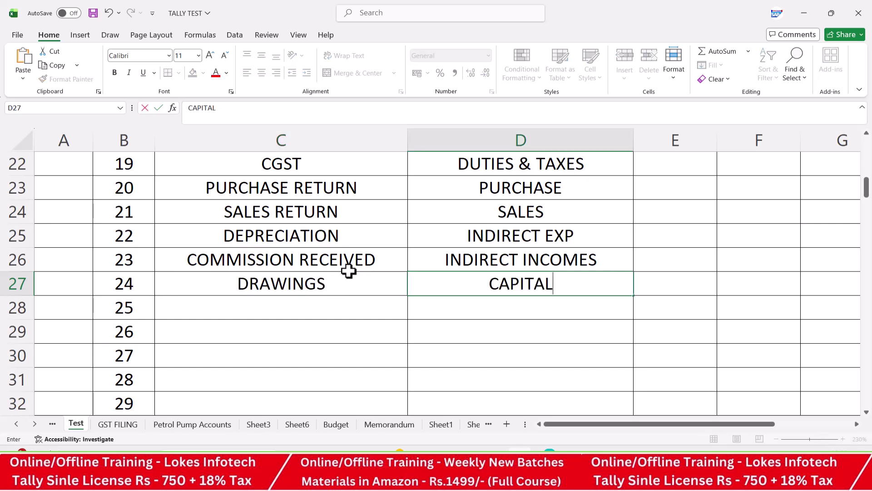
key(Return)
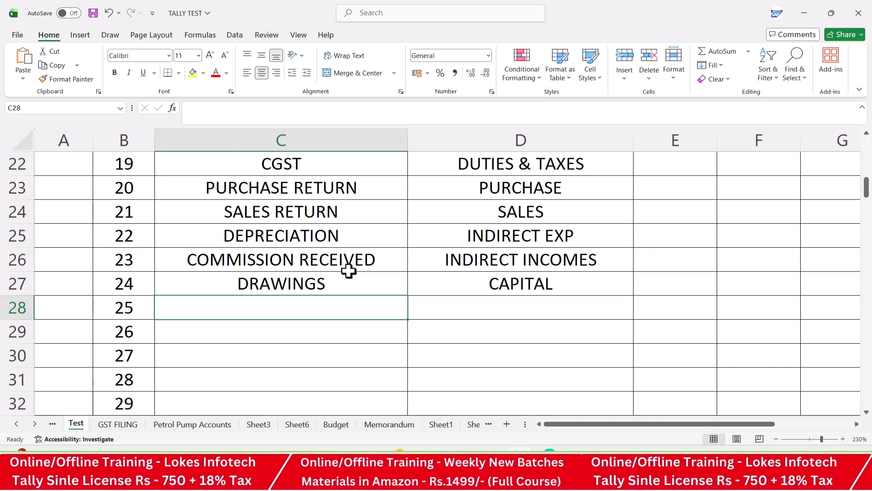
Step: Enter ledger LOAN TAKEN FORM SBI BANK with group LOANS & LIABITIES at serial number 25 of the mock test table
scroll(349, 271, down, 1)
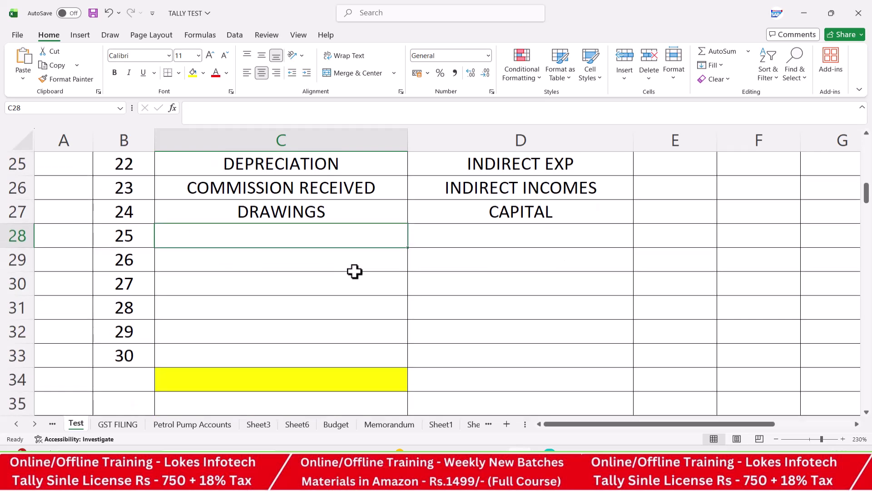
text(LOKE)
key(BackSpace)
key(BackSpace)
text(AN TAKEN)
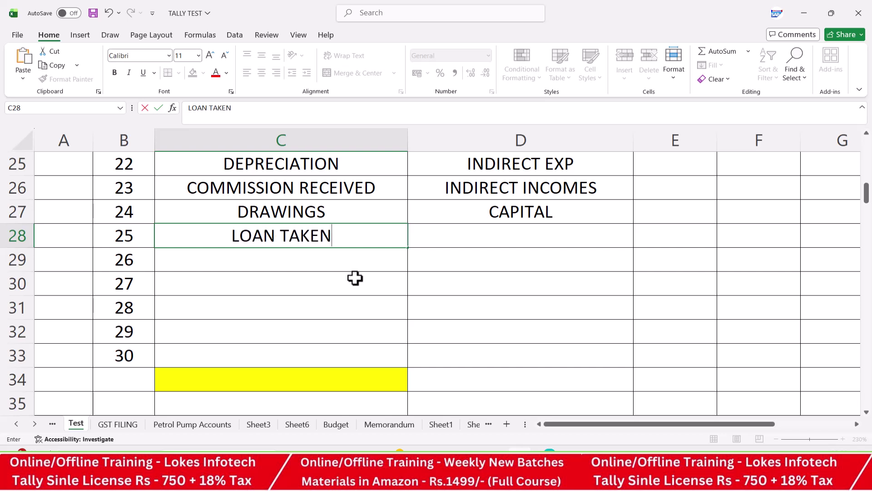
text( FORM SBI)
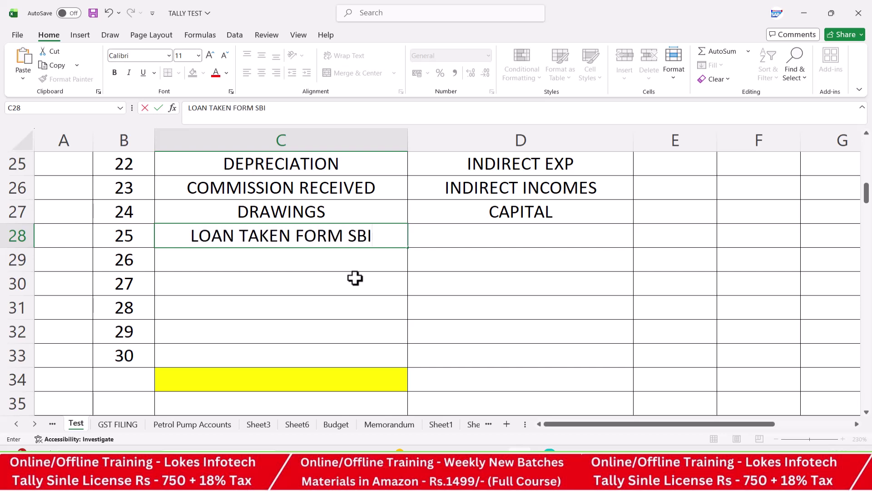
text( BANK)
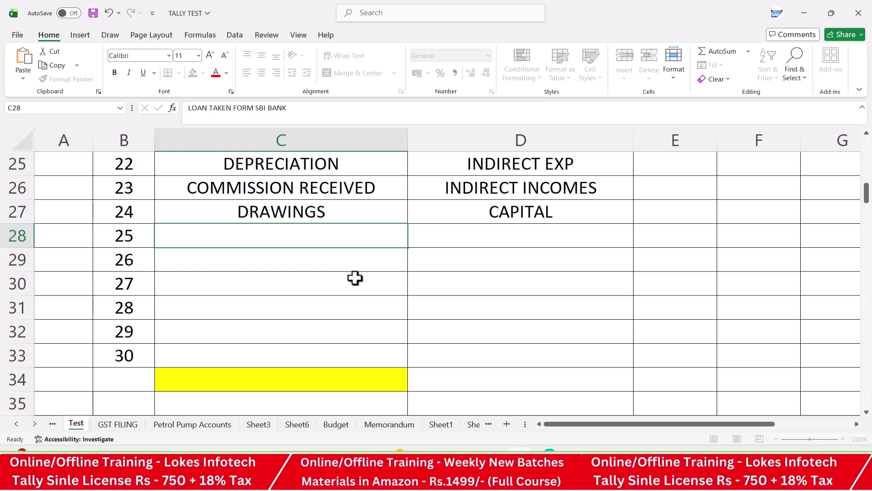
key(Tab)
text(LOASN)
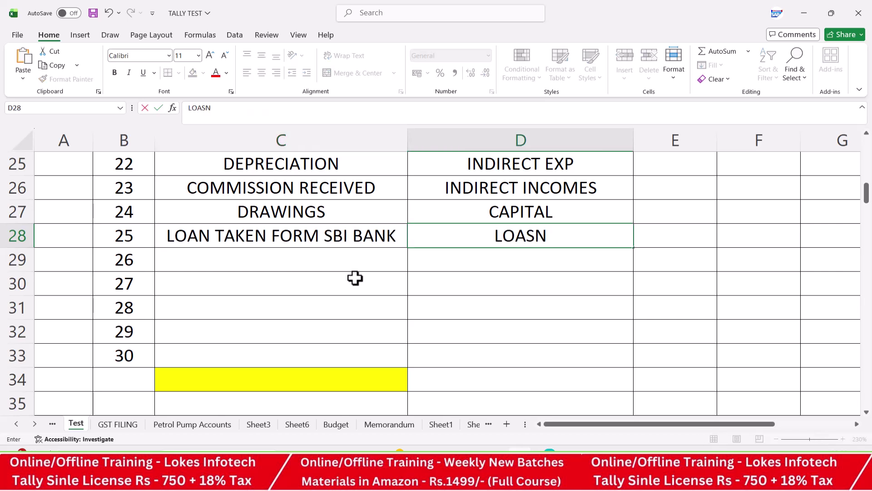
key(BackSpace)
key(BackSpace)
text(NS & LIABITIES)
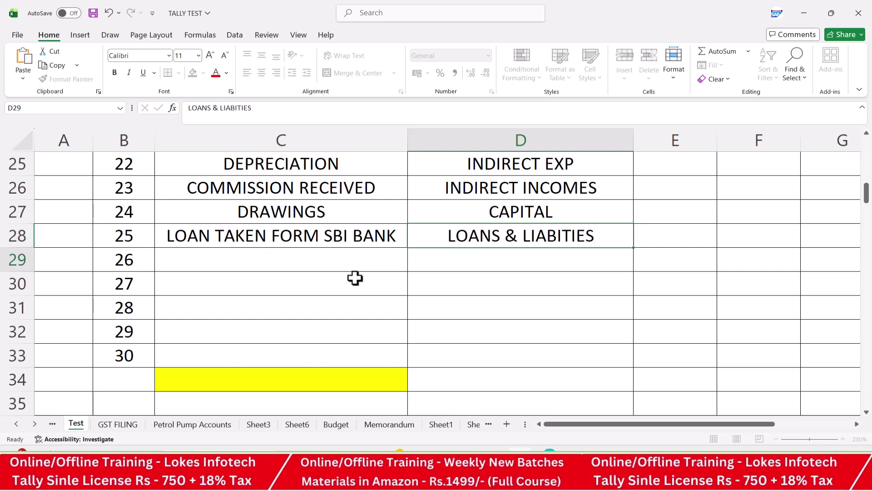
key(Return)
Step: Enter ledger LOAN GIVEN TO RAJA TRADERS with group LOANS & ADVANCES at serial number 26 of the mock test table
text(LOAN )
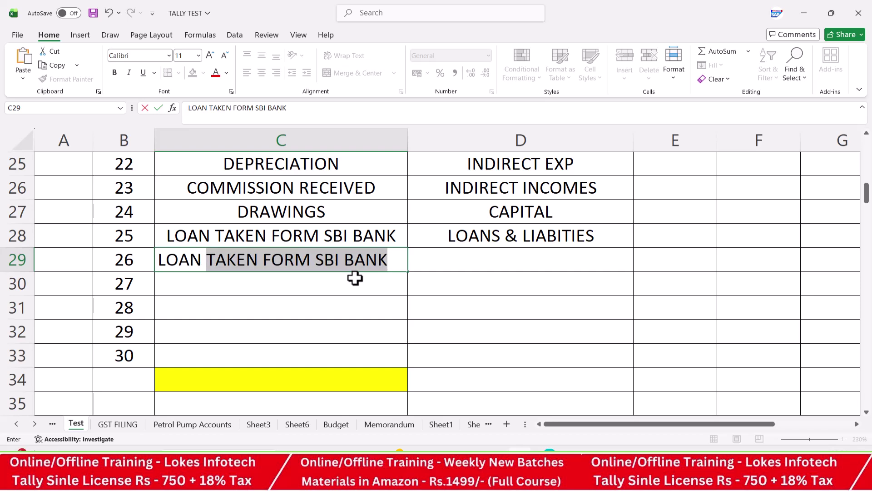
text(GIVEN TO)
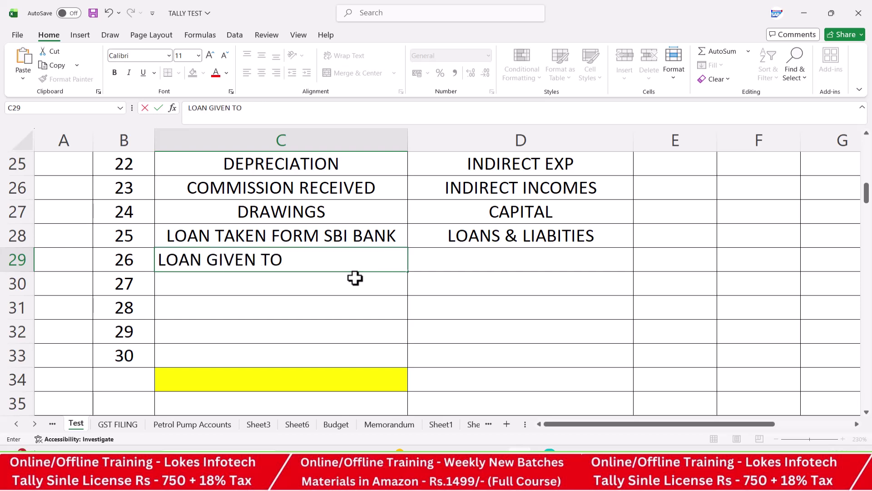
text( RAJA TRAE)
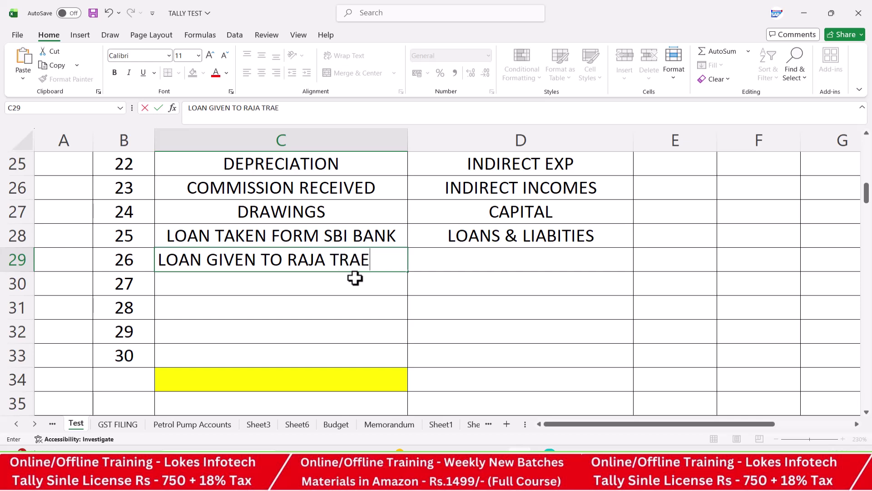
key(BackSpace)
text(DERS)
key(Tab)
text(LOAS)
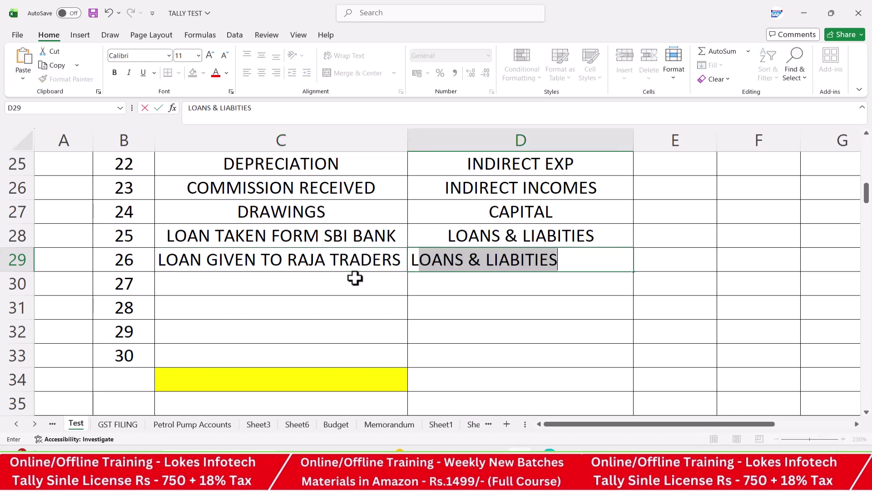
text(NS)
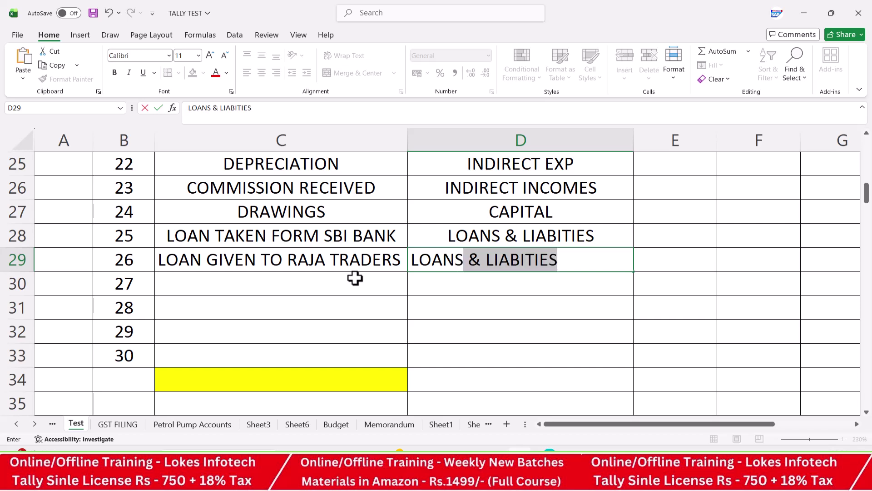
text( & ADVANCES)
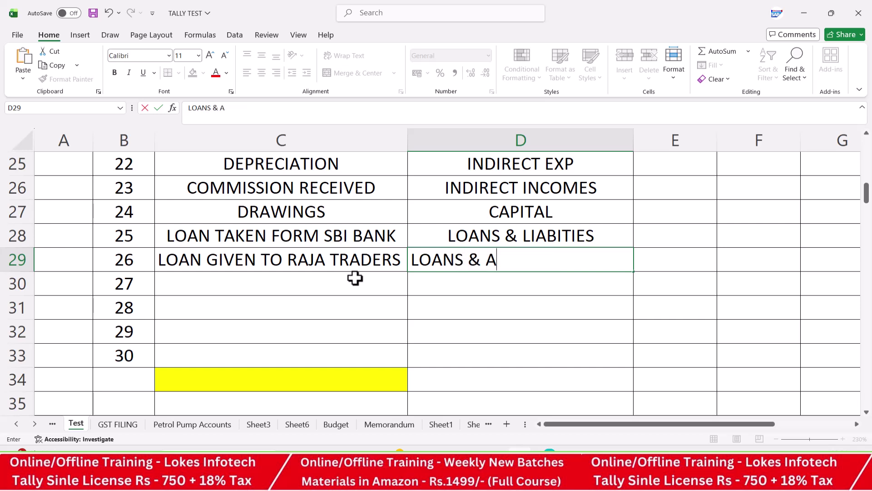
key(Return)
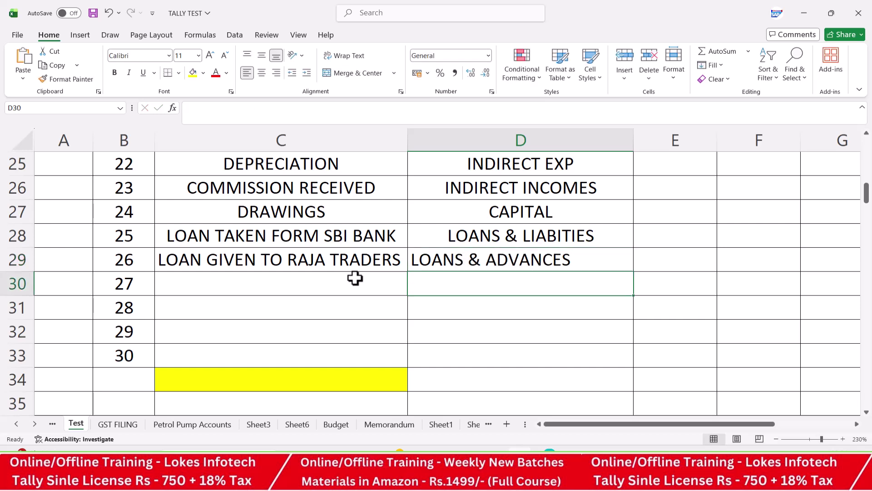
Step: Enter ledger BILLS PYABLE with group CURRENT LIABILITIES at serial number 27 of the mock test table
click(355, 278)
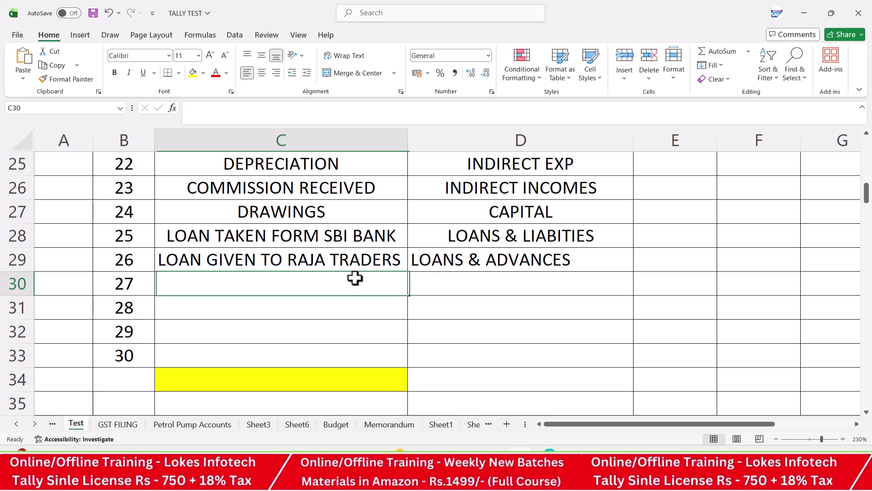
text(BILLS PYABLE)
key(Tab)
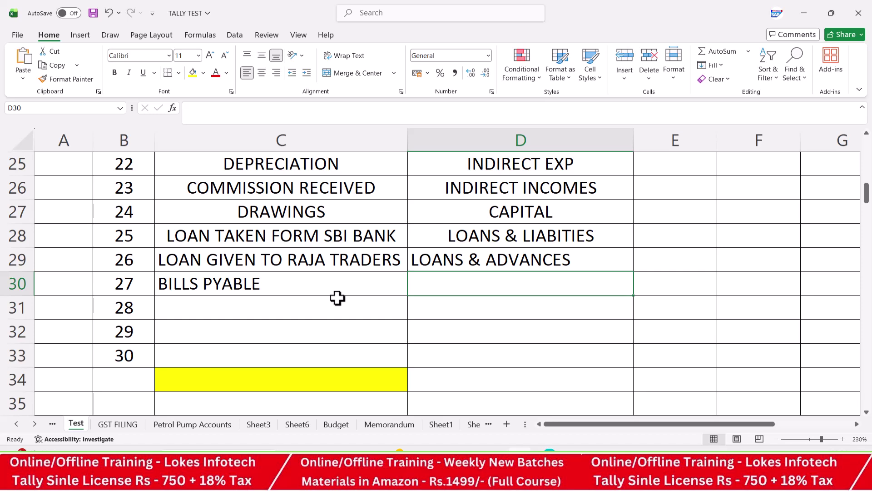
text(CURREN)
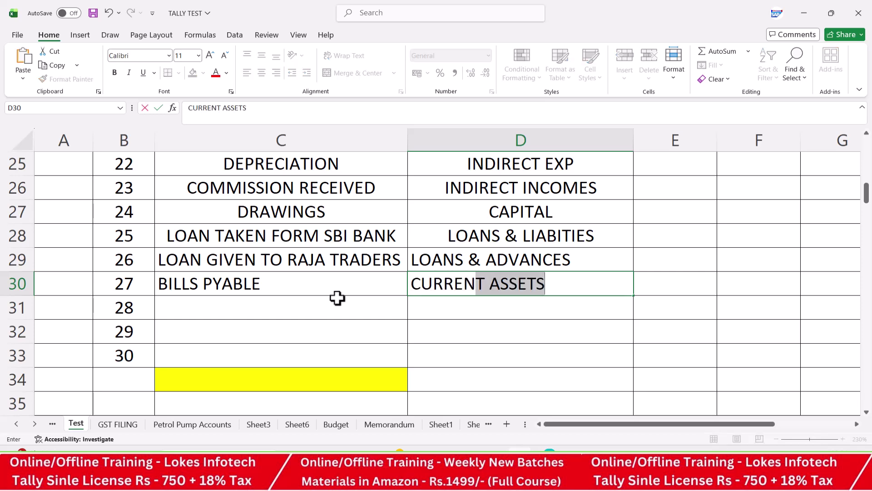
text(T LIA)
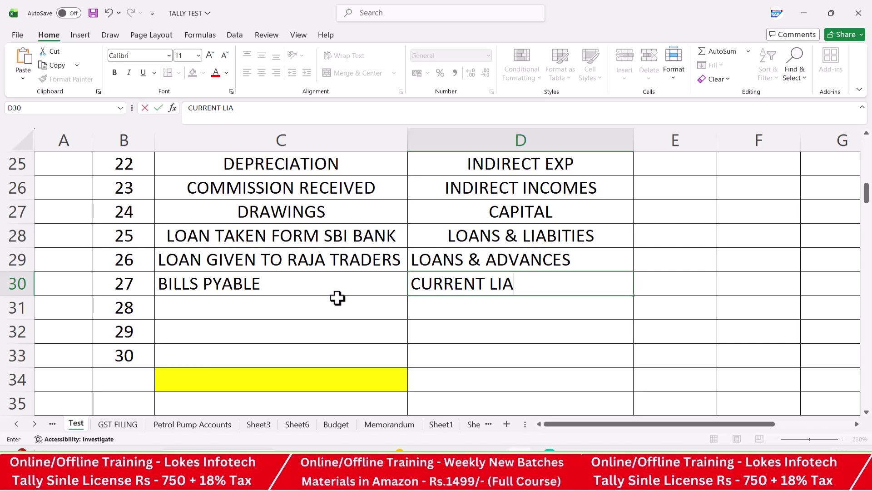
text(BILITIES)
Step: Enter ledger BILLS RECEIVABLES with group CURRENT ASSETS at serial number 28 of the mock test table
click(337, 299)
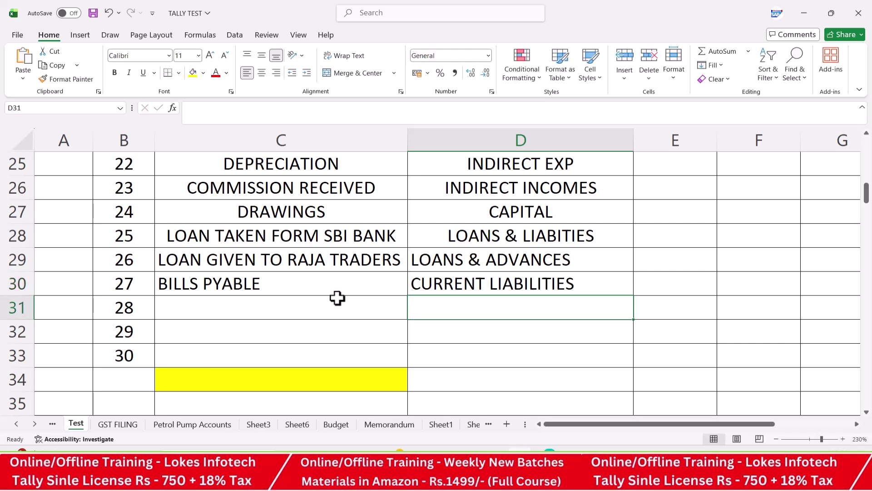
text(BILL)
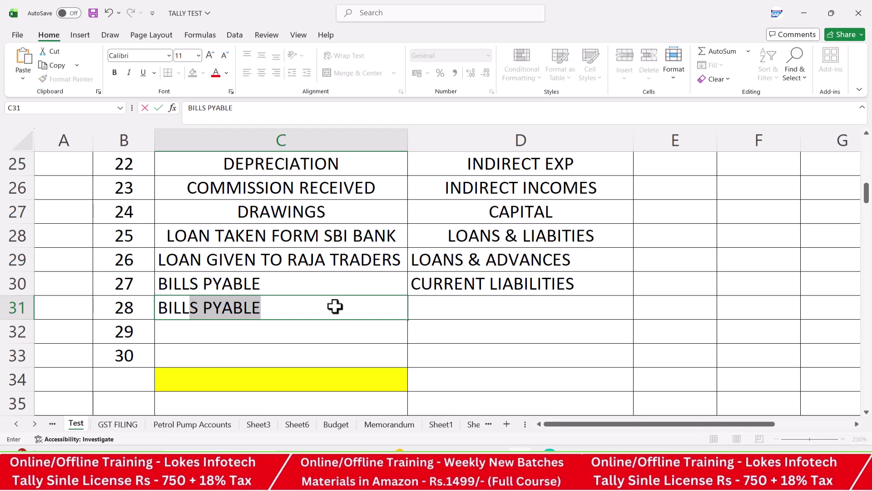
text(S RECEIVABLES)
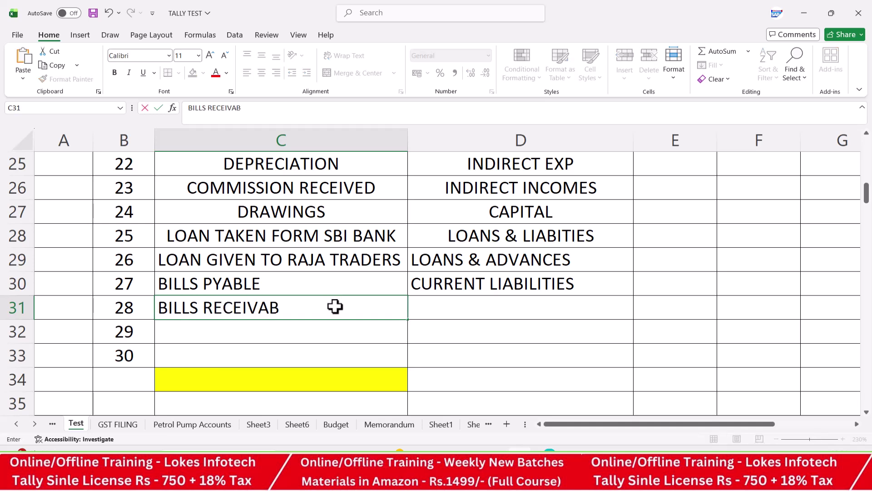
key(Tab)
text(CURR)
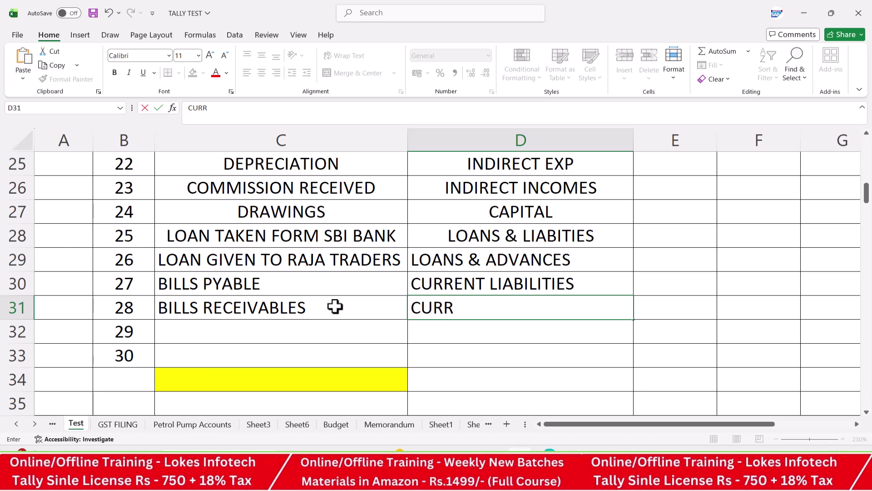
text(ENT ASSETS)
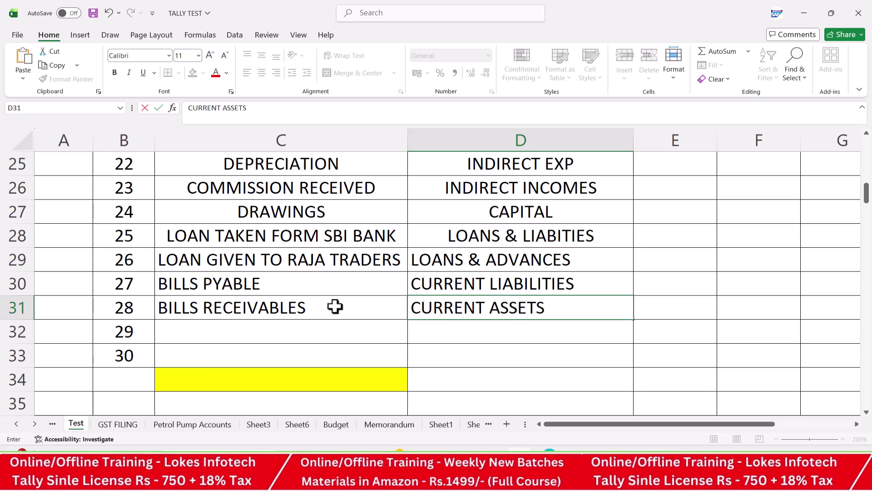
key(Return)
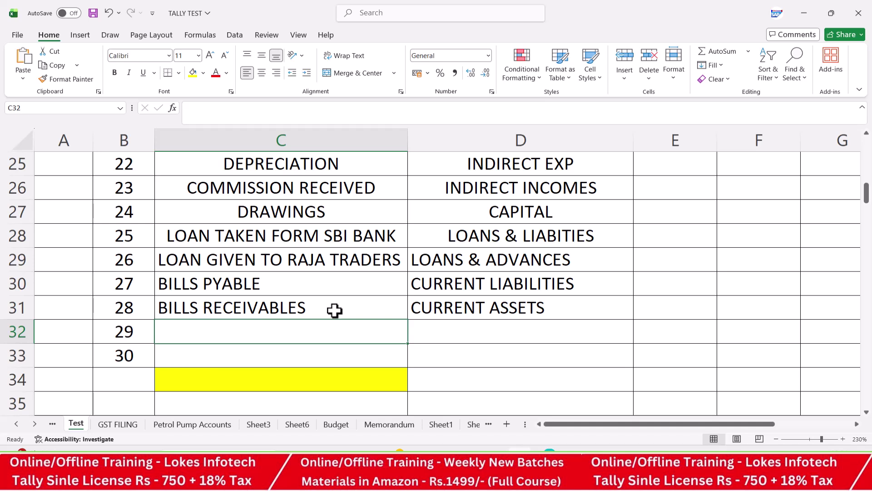
Step: Enter ledger COMPUTER with group FIXED ASSET at serial number 29 of the mock test table
text(COMPUTER)
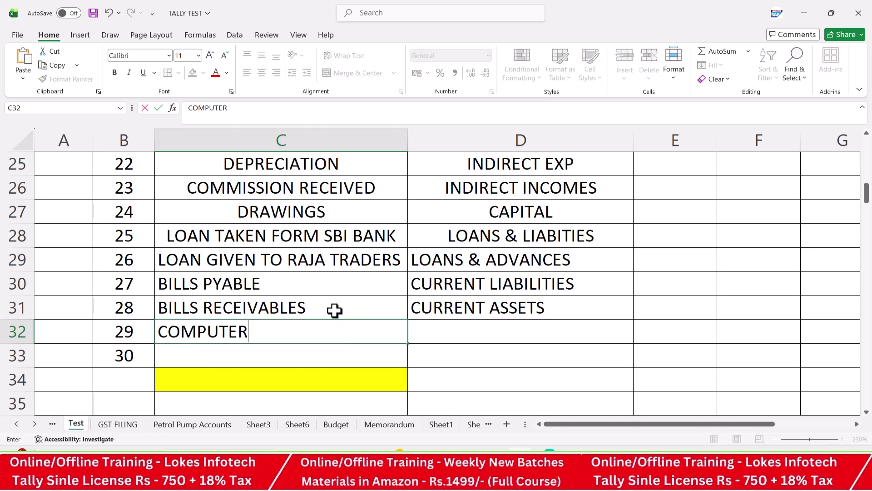
key(Tab)
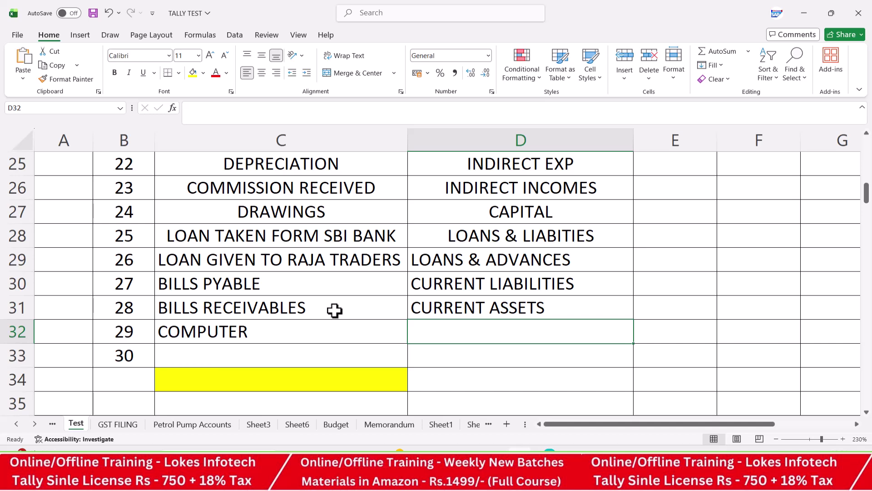
text(FIX)
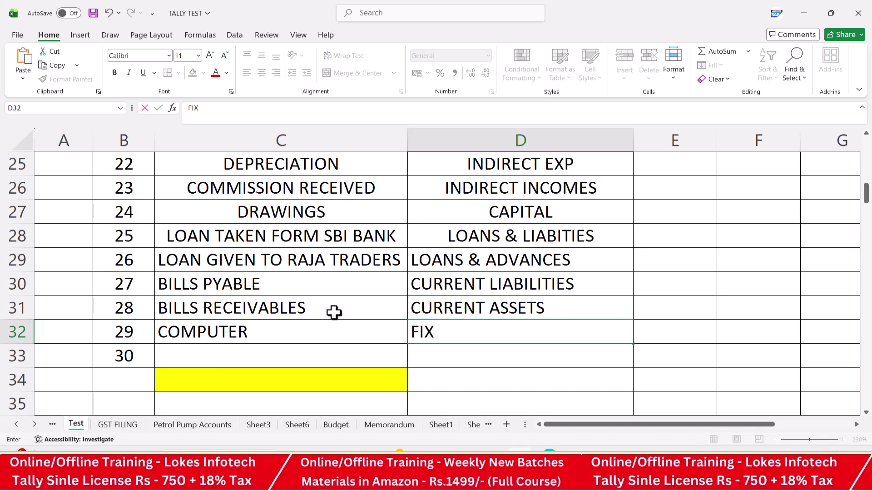
text(ED ASE)
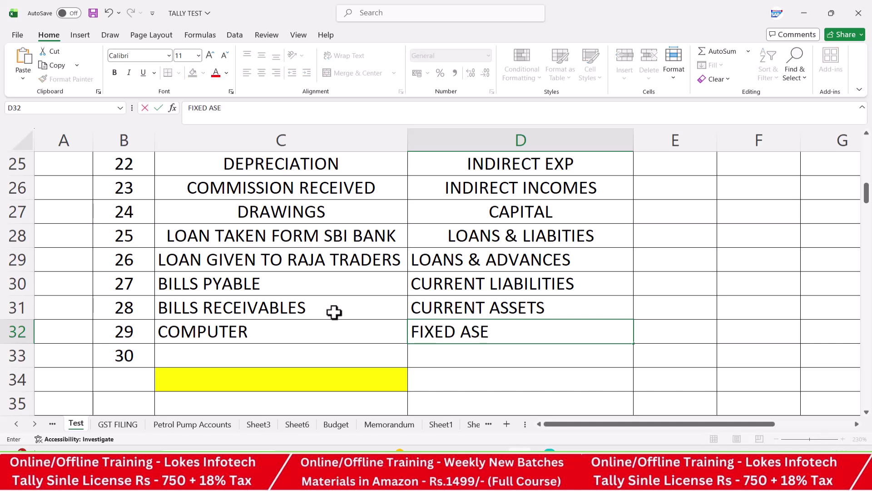
key(BackSpace)
text(SET)
key(Return)
Step: Enter ledger MACHINERY with group FIXED ASSET at serial number 30 of the mock test table
key(Left)
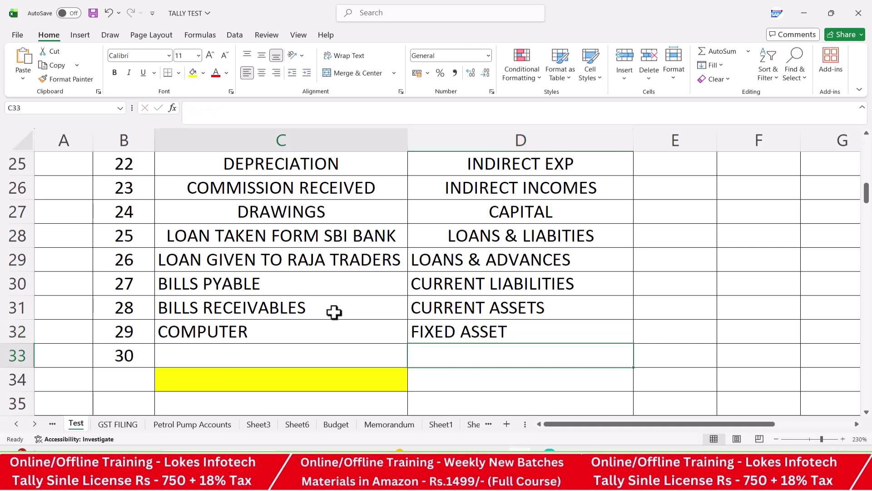
text(MACHINERY)
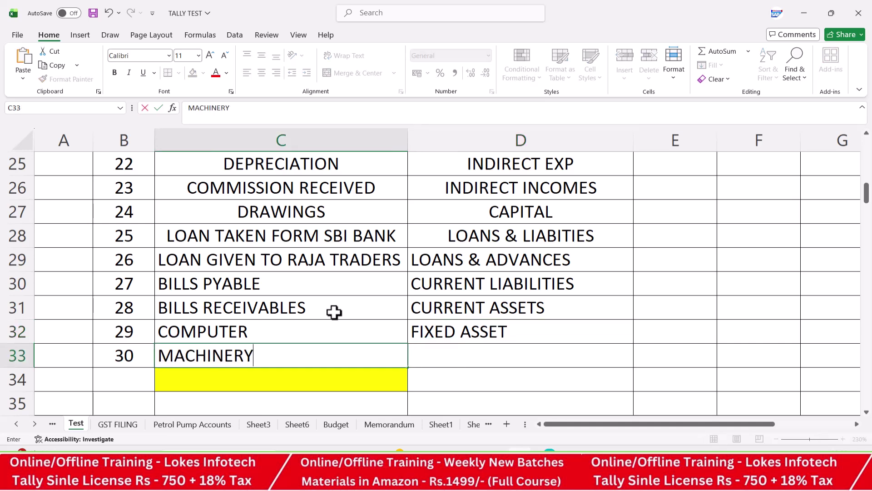
key(Right)
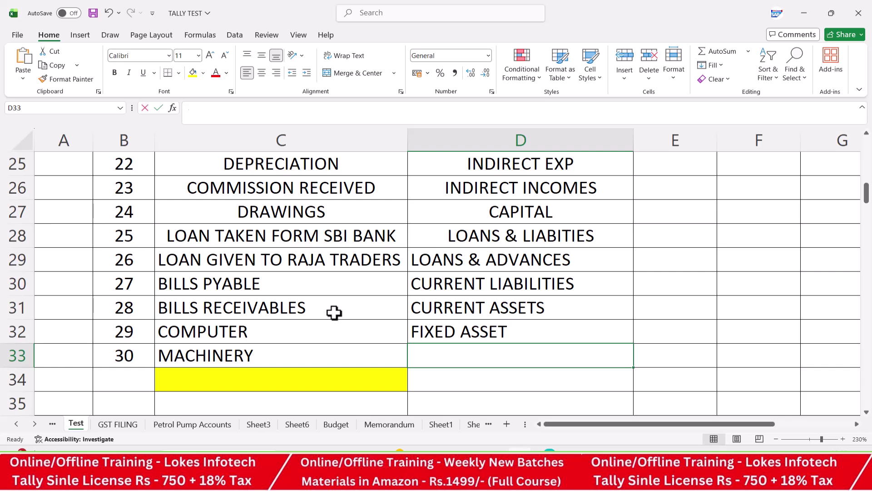
text(F)
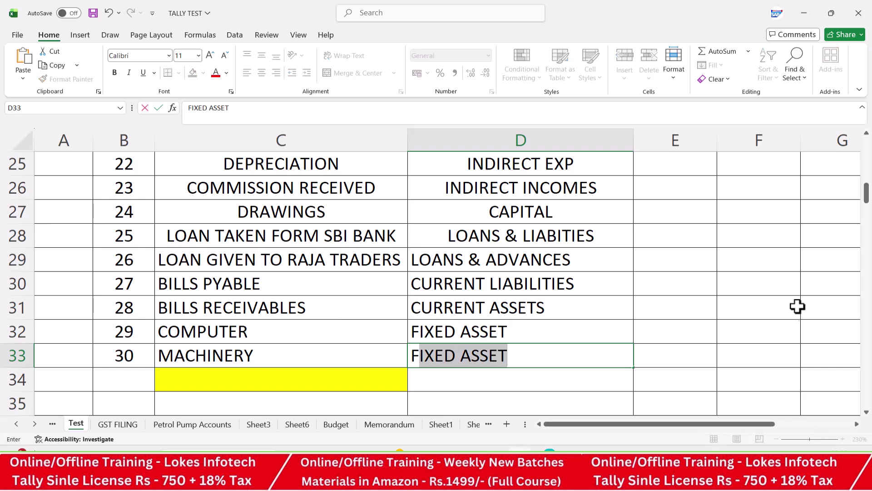
click(496, 253)
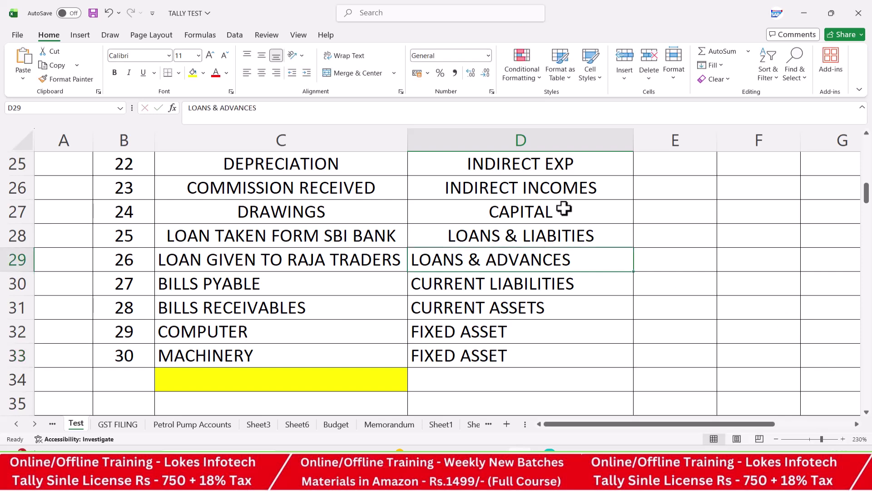
Step: Switch to the Tally Prime PDF and examine the transaction lists of Karthik IT Solutions and Lakshmi Merchants (Problem-3)
key(alt+Tab)
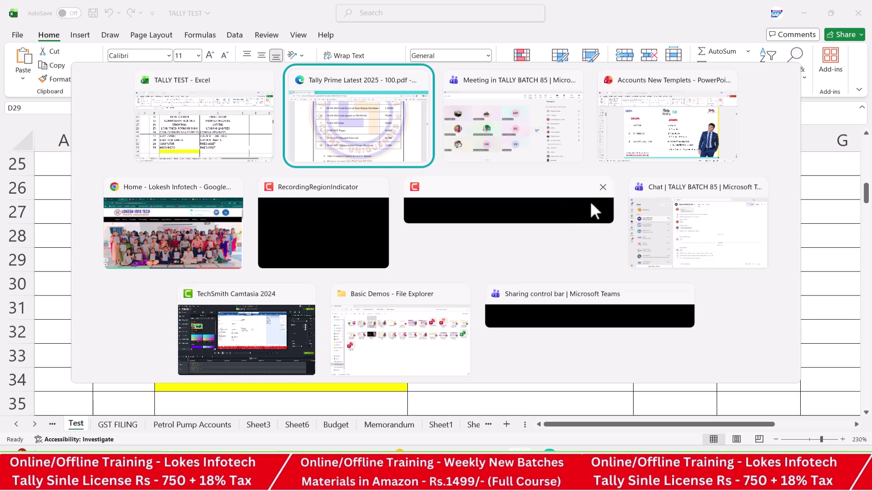
key(alt+Tab)
key(alt+Tab)
key(alt+Tab)
scroll(498, 235, down, 15)
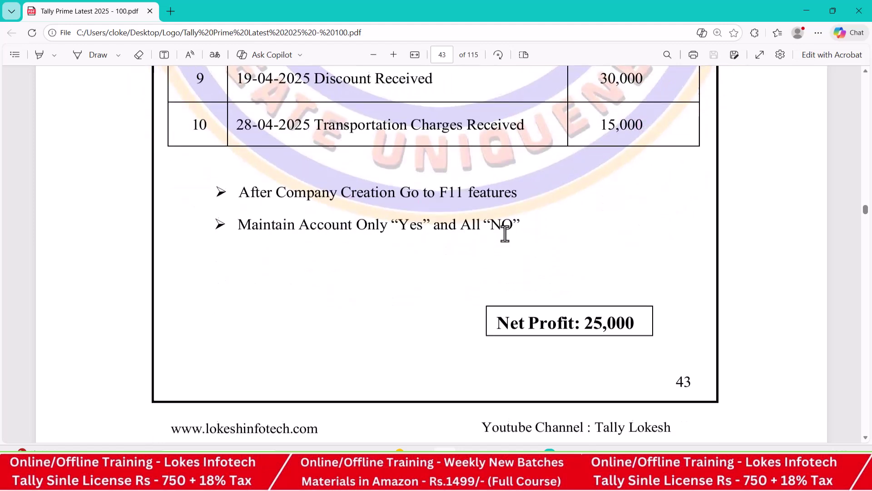
scroll(505, 233, down, 12)
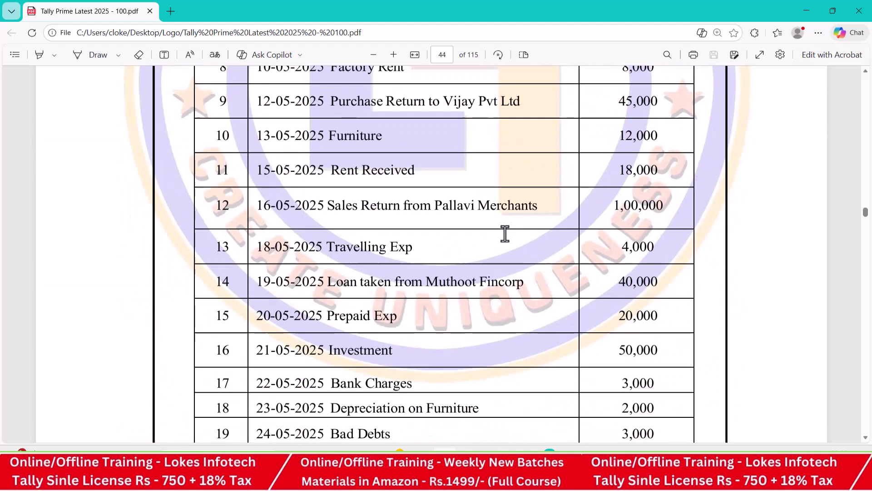
scroll(505, 234, down, 12)
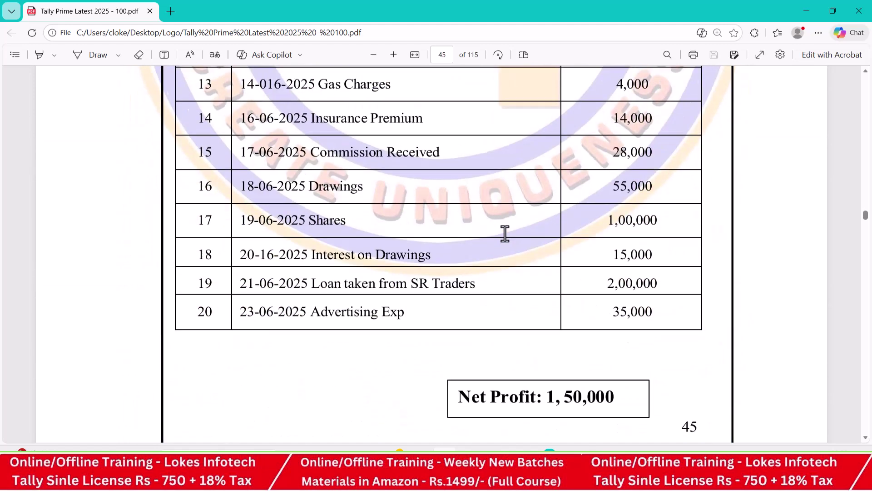
scroll(504, 233, up, 7)
scroll(505, 234, up, 10)
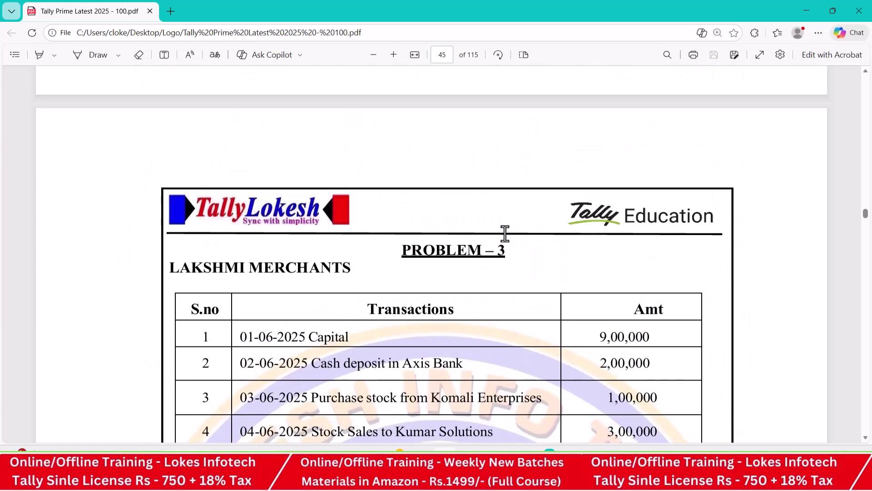
scroll(505, 234, up, 9)
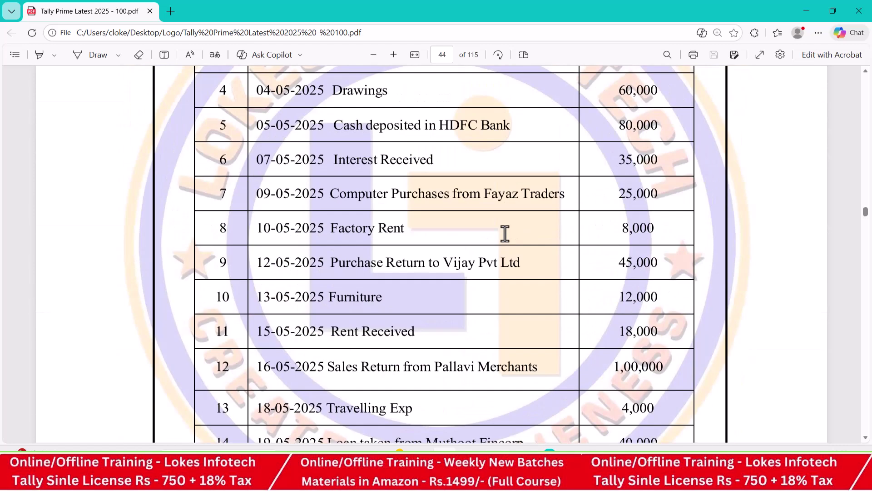
scroll(505, 234, up, 4)
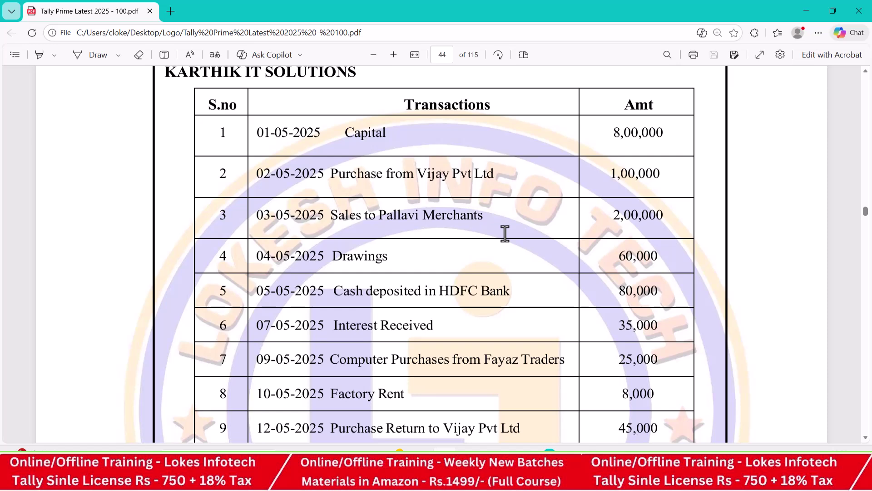
key(alt+Tab)
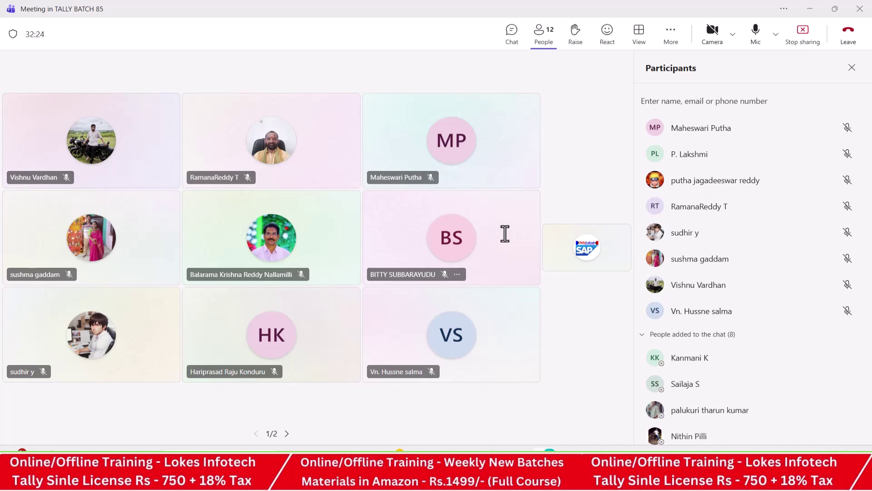
key(alt+Tab)
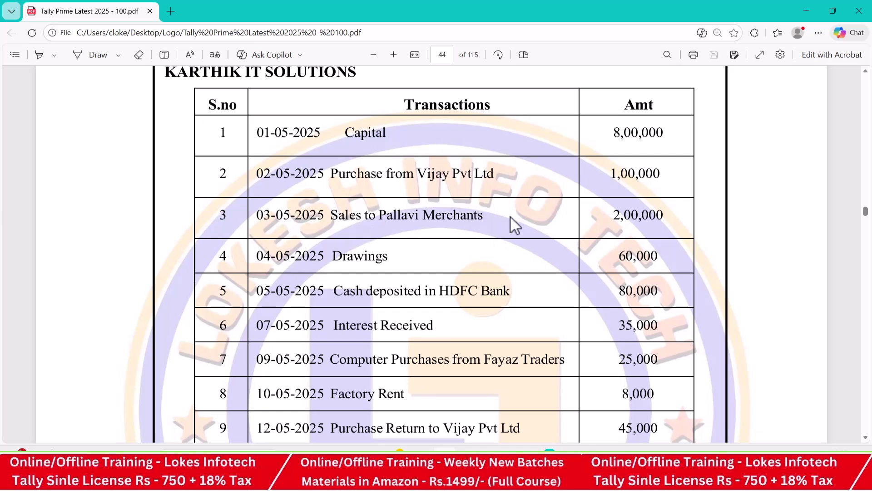
Step: Review the Problem-1 transactions of Lasya Pvt Ltd and the F11 features notes below them in the PDF
click(370, 60)
scroll(398, 109, down, 2)
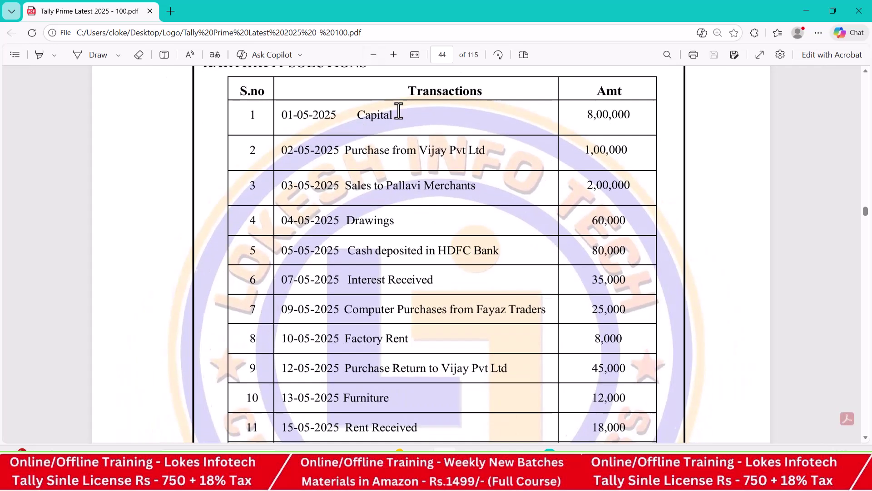
scroll(407, 113, up, 2)
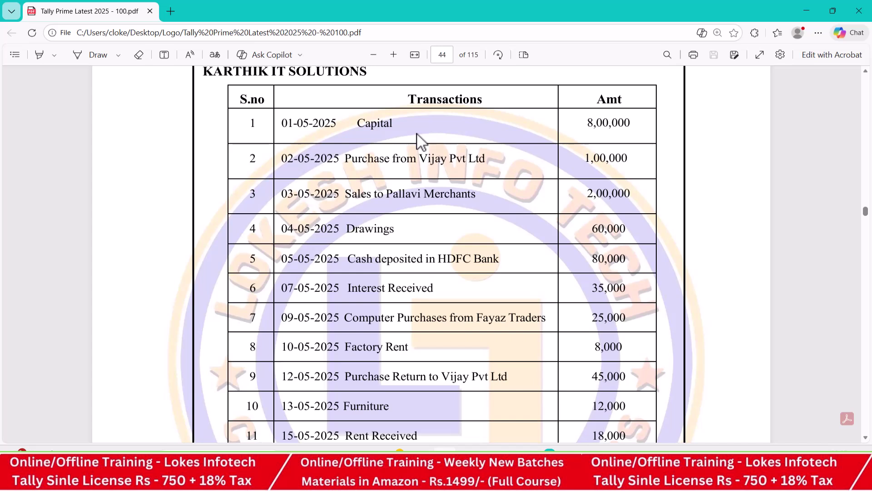
scroll(417, 135, up, 15)
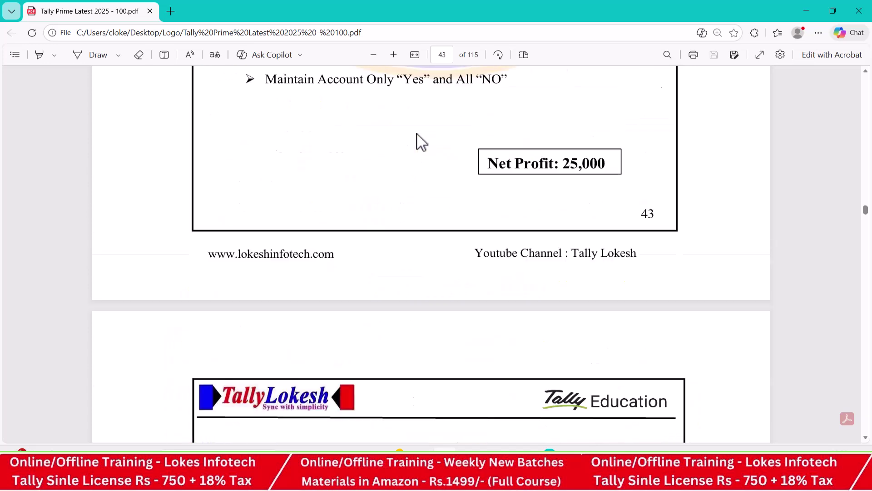
scroll(417, 134, up, 8)
scroll(417, 134, down, 2)
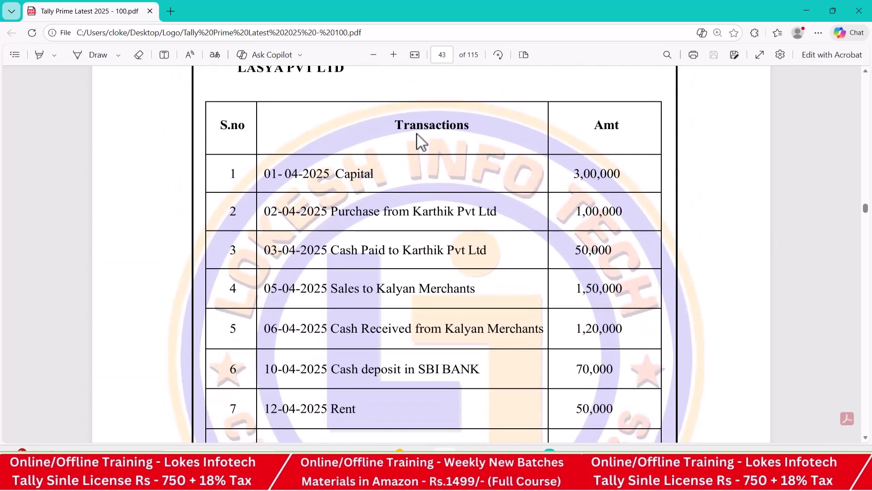
scroll(417, 135, up, 2)
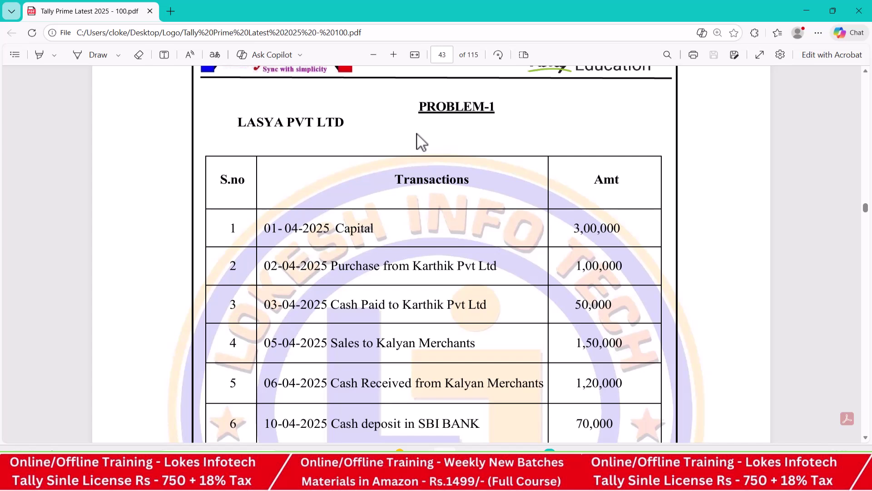
scroll(417, 134, down, 1)
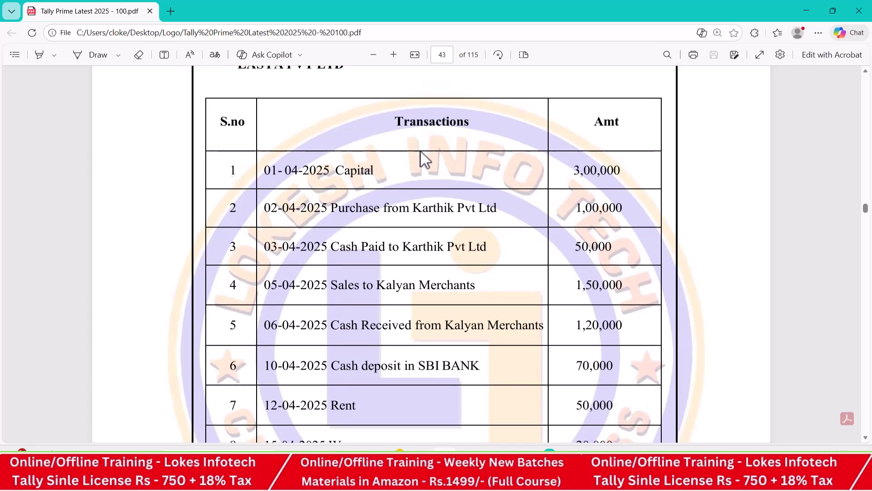
scroll(421, 151, down, 1)
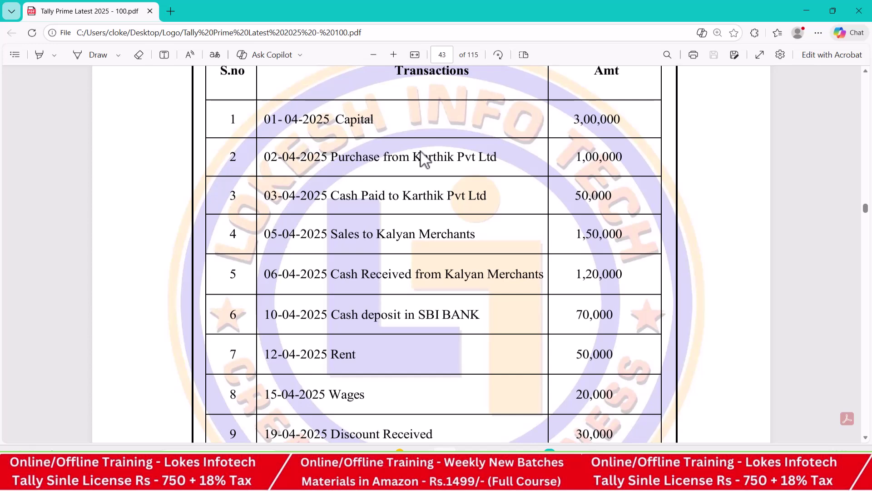
scroll(420, 152, down, 2)
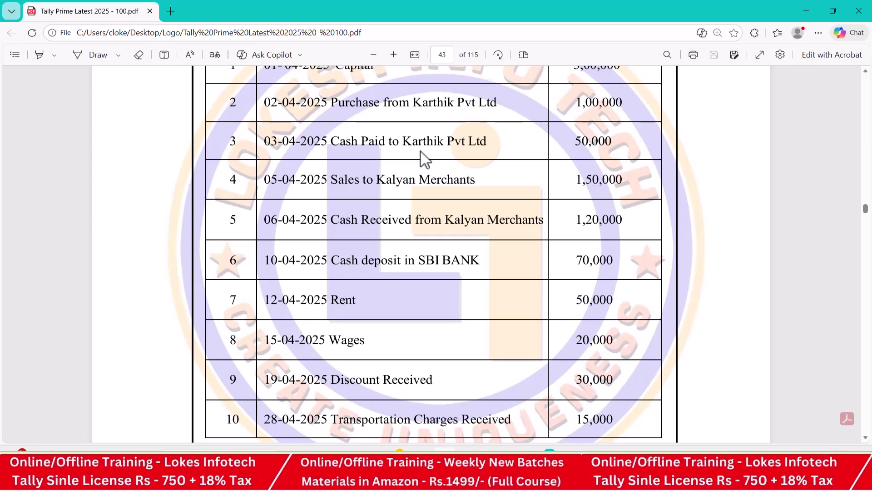
scroll(425, 159, down, 1)
scroll(438, 137, down, 1)
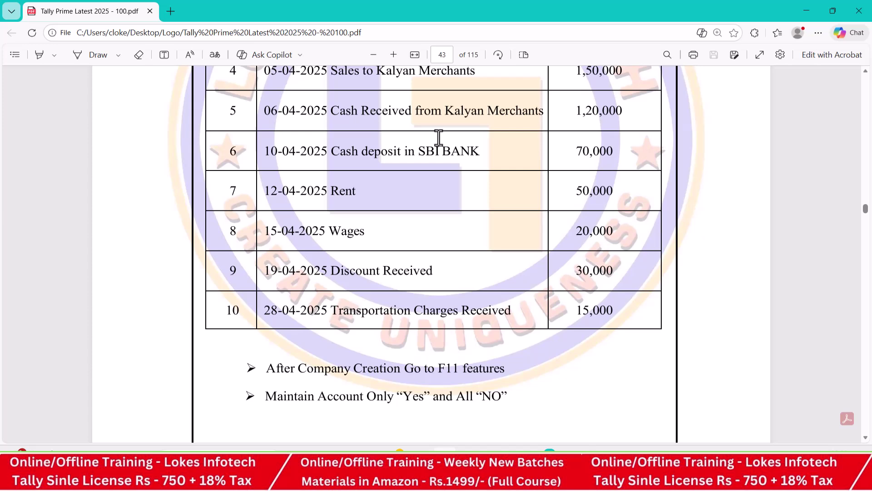
key(alt+Tab)
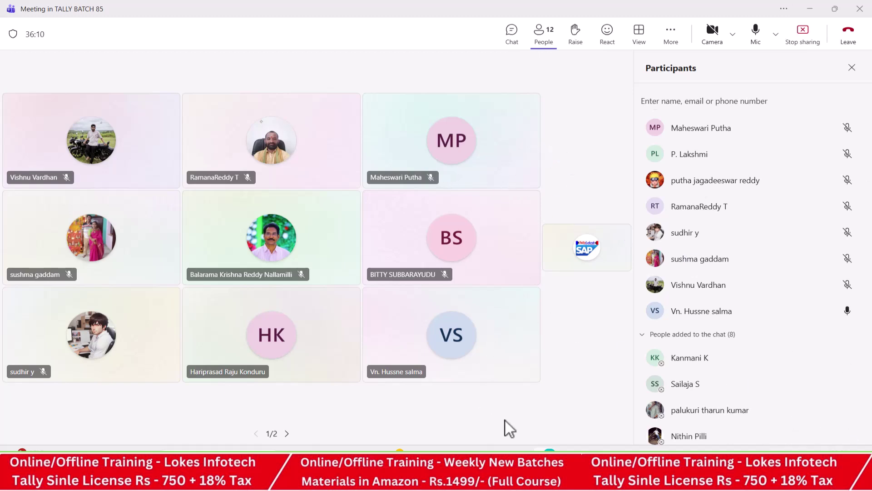
click(620, 458)
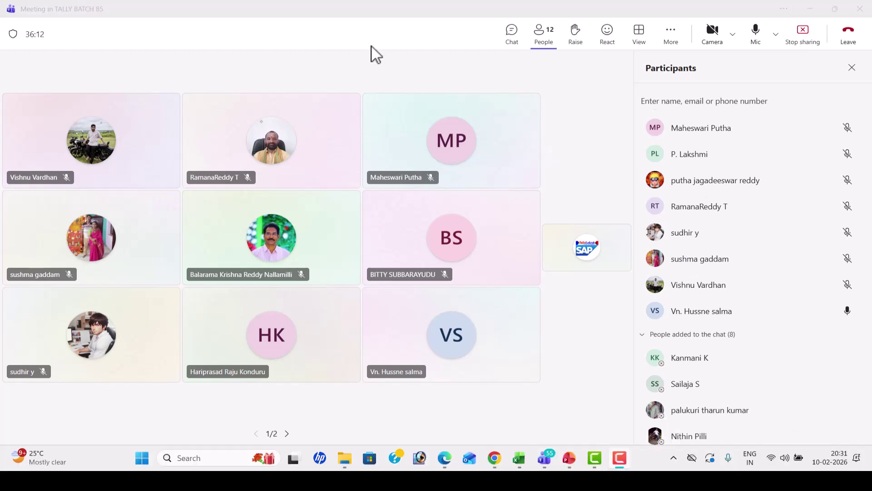